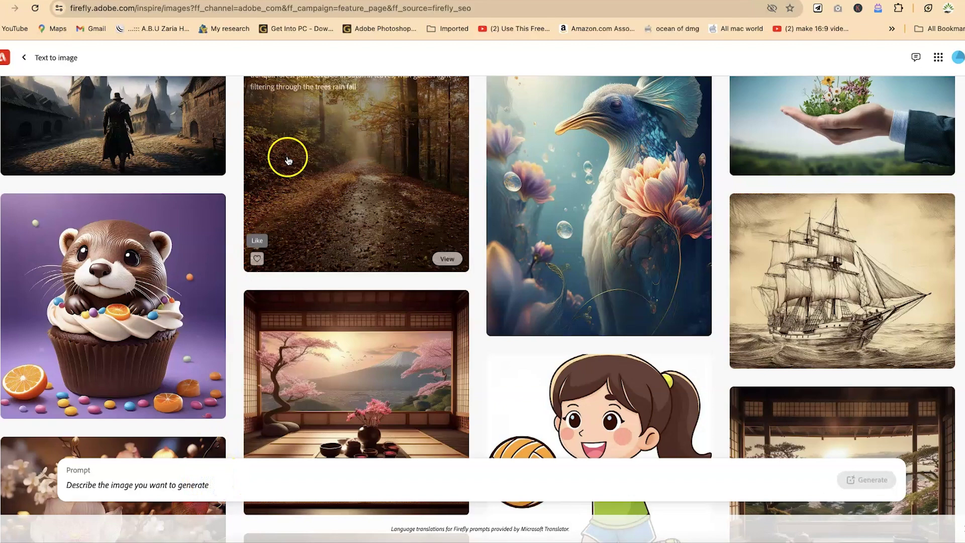
scroll(286, 173, "up", 1)
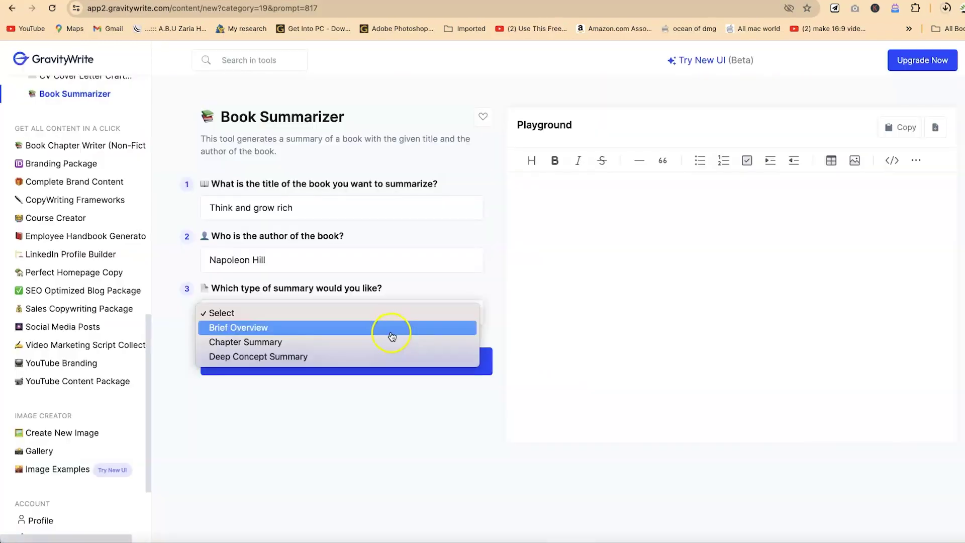
Step: Choose the Brief Overview summary type for "Think and grow rich" and generate the book summary
left_click(390, 332)
left_click(387, 361)
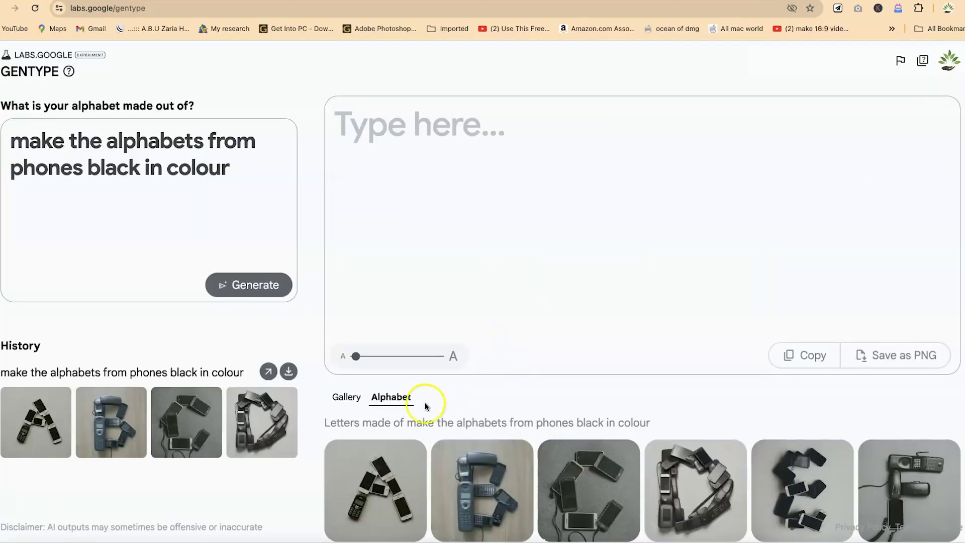
scroll(402, 408, "down", 7)
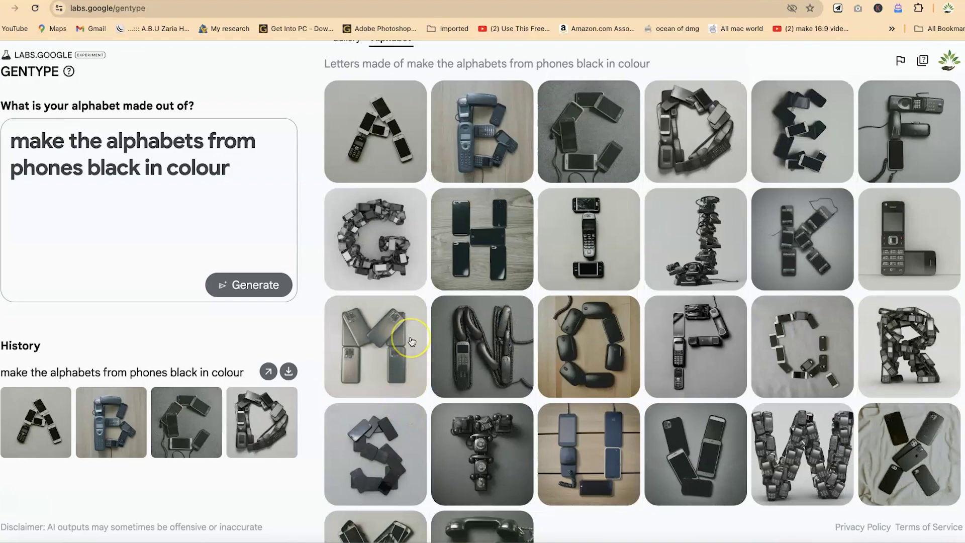
scroll(412, 342, "up", 4)
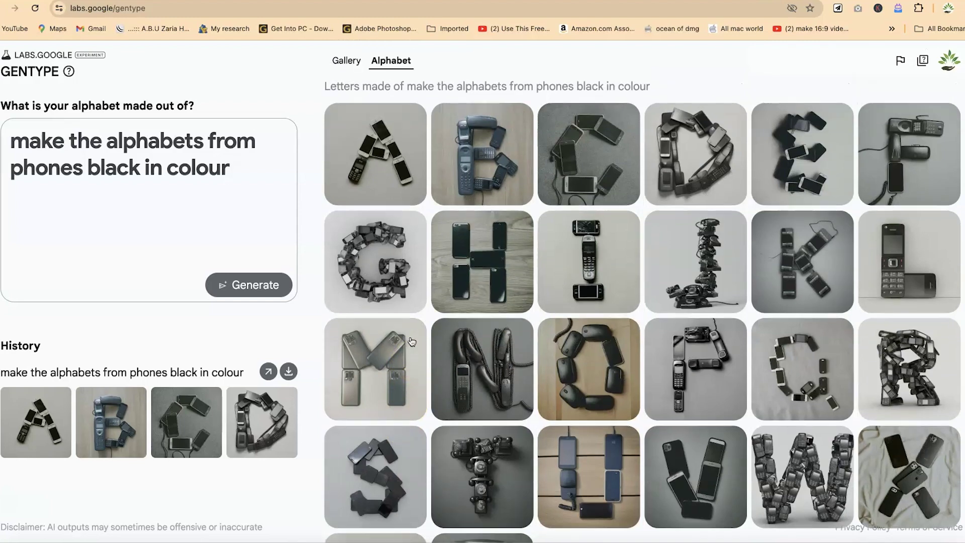
scroll(463, 357, "down", 5)
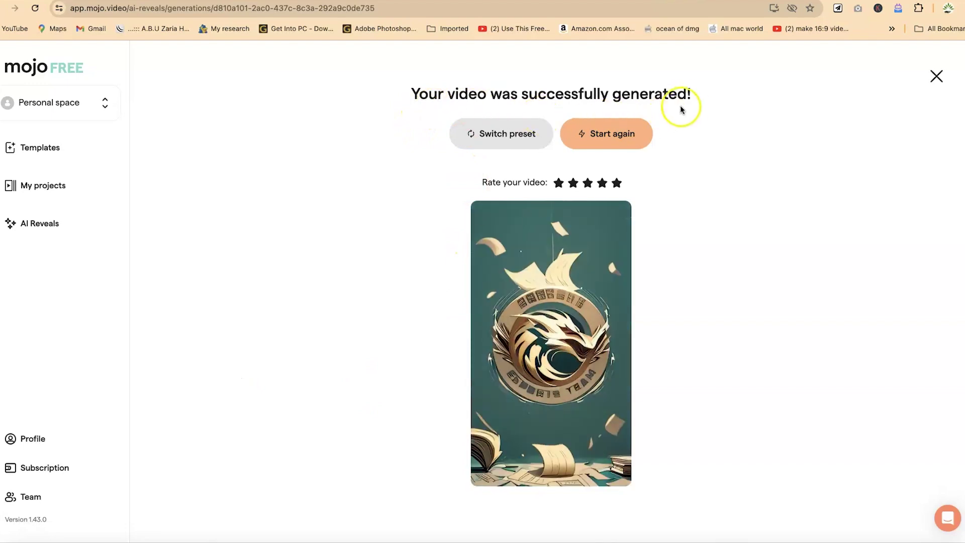
mouse_move(623, 238)
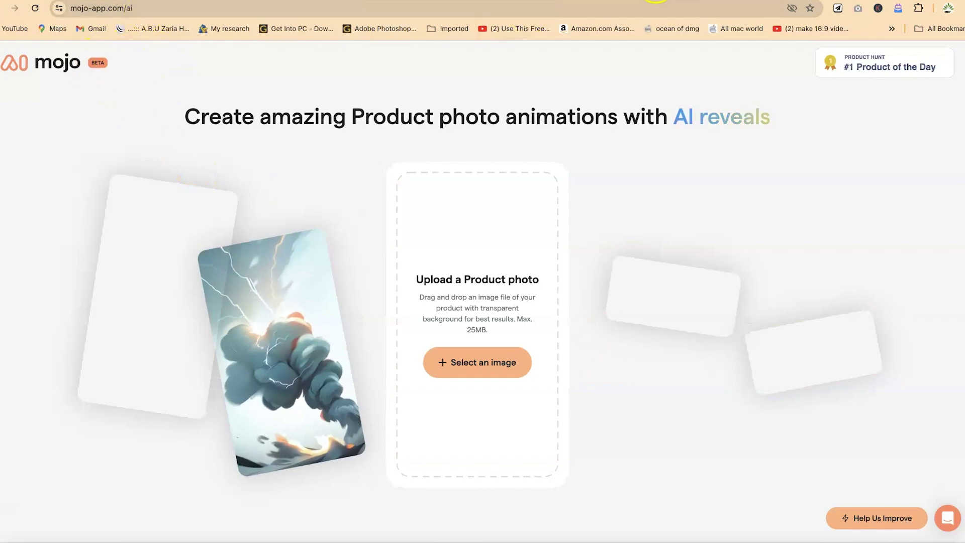
left_click(650, 2)
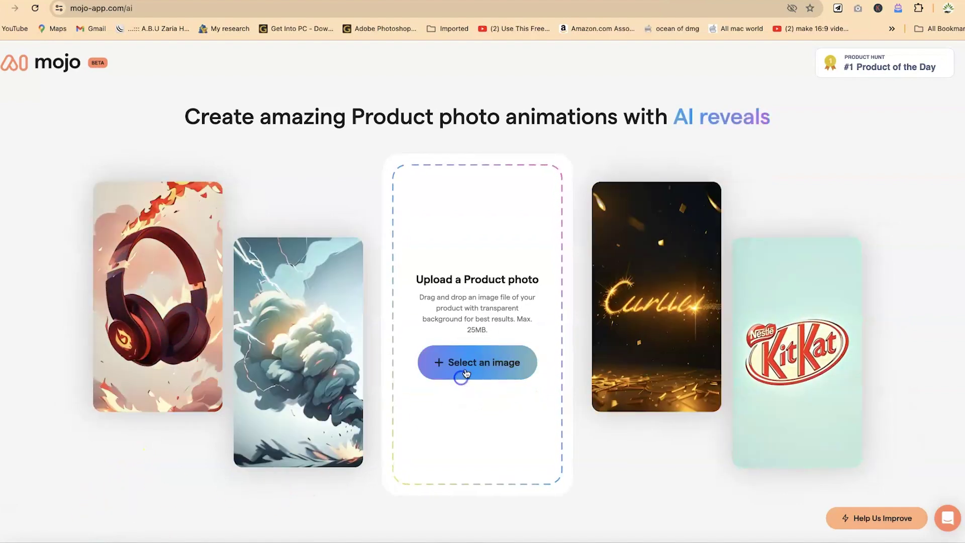
Step: Upload the logo image 2.png from the Chef Logo folder in Downloads as the product photo and accept it for use
left_click(458, 370)
left_click(360, 183)
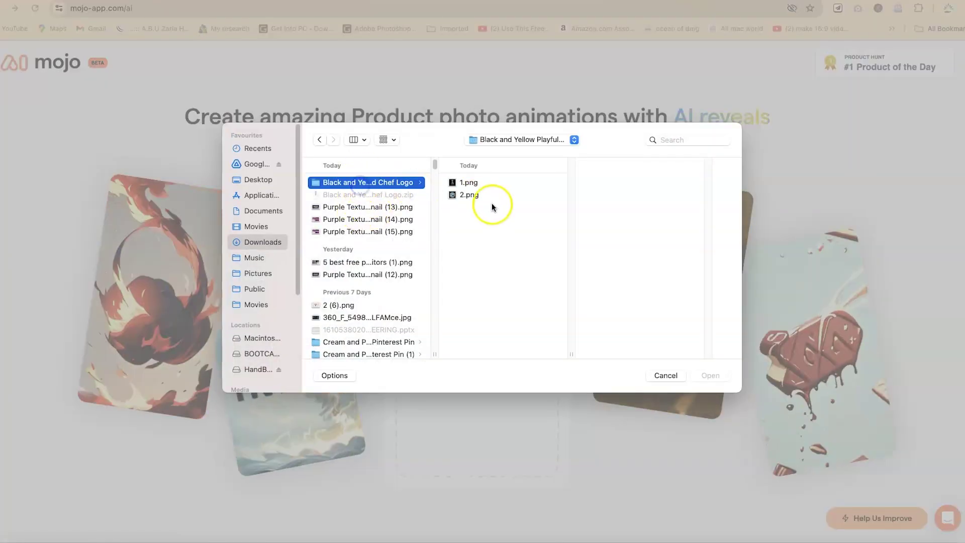
left_click(483, 195)
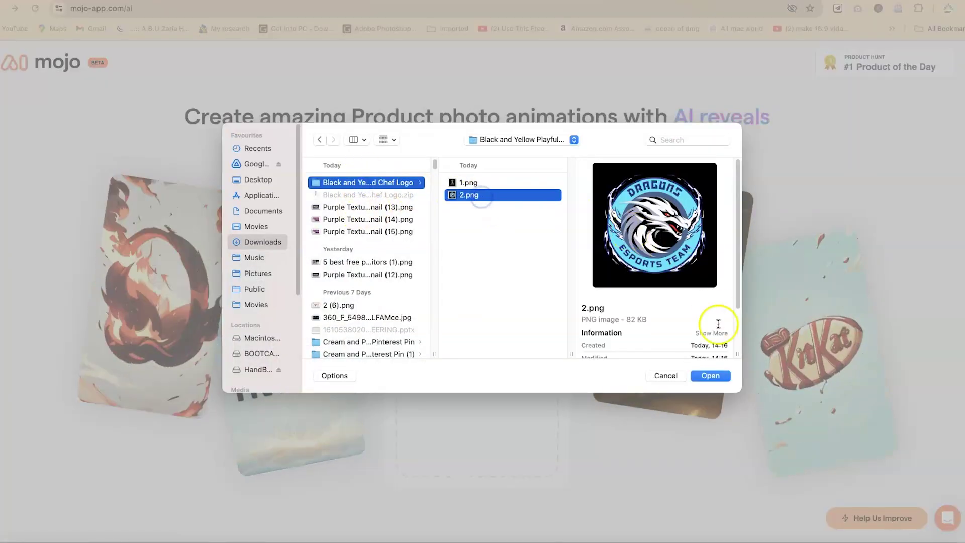
left_click(712, 375)
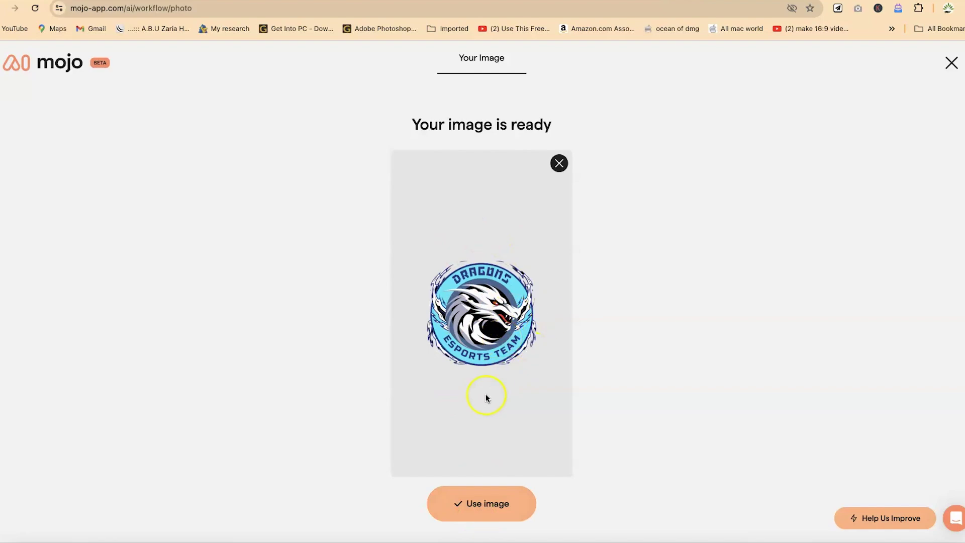
left_click(481, 516)
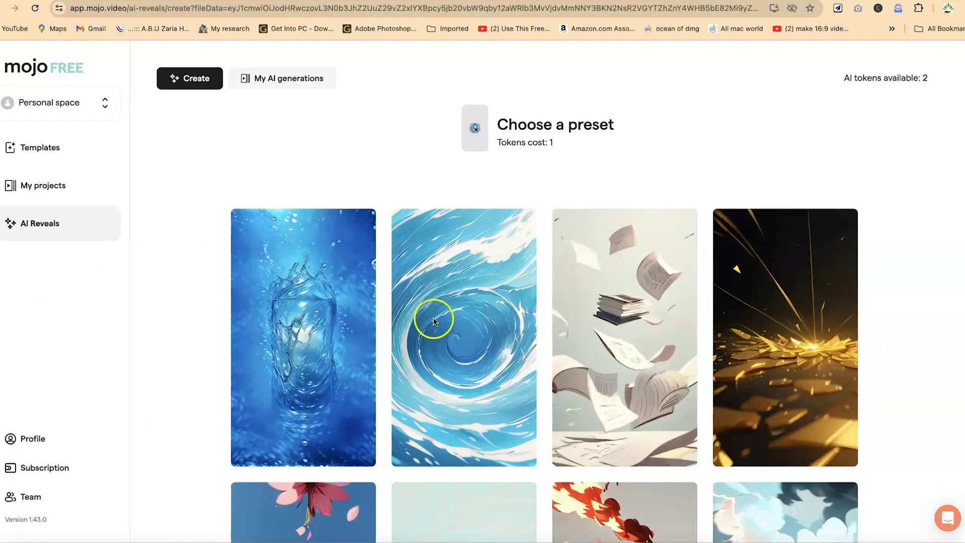
Step: Look through the AI Reveals presets and generate the video with the flying books and paper pages preset
scroll(463, 320, "down", 3)
scroll(465, 320, "down", 1)
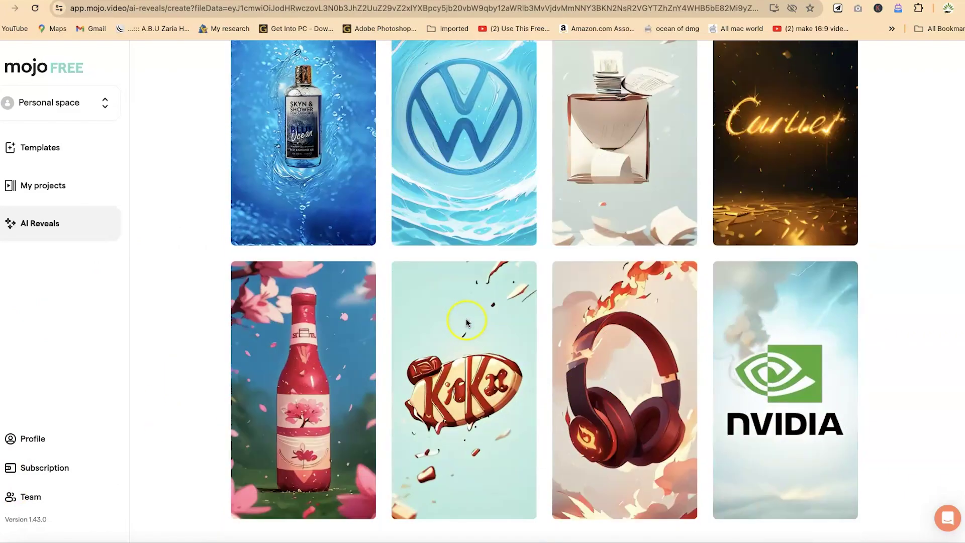
scroll(466, 320, "up", 3)
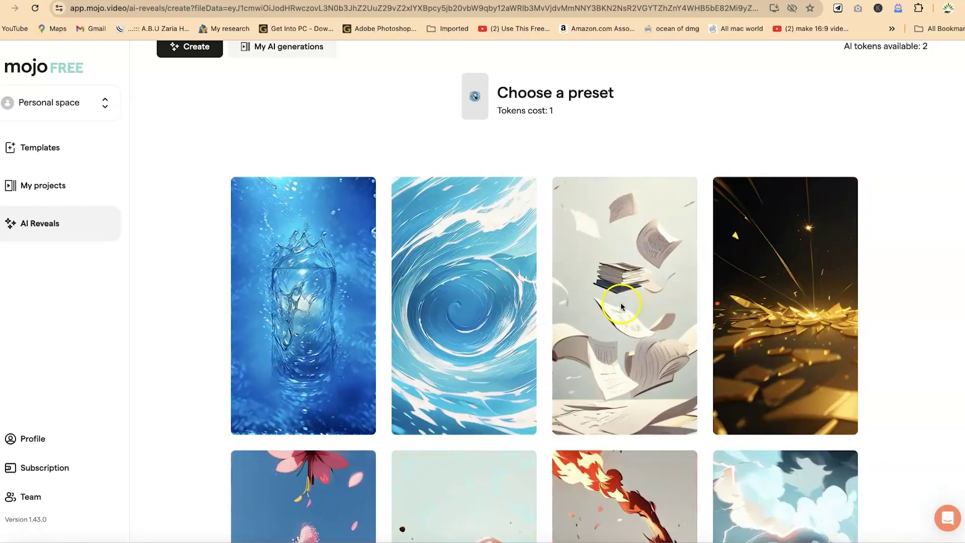
left_click(621, 304)
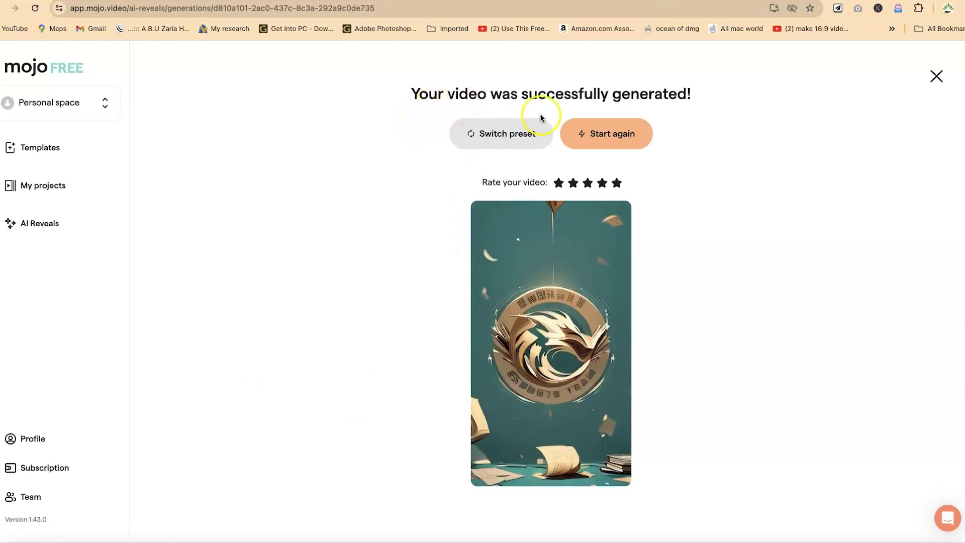
mouse_move(538, 324)
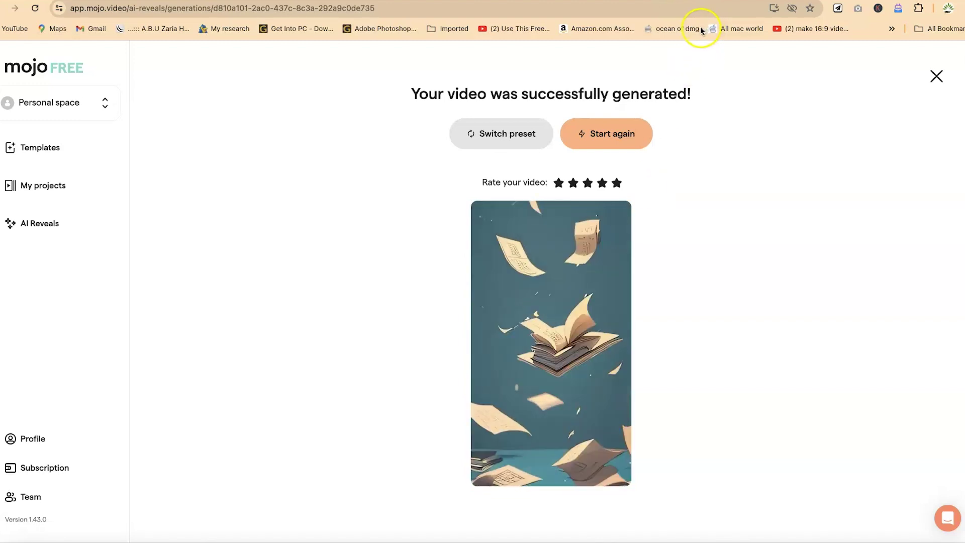
Step: Switch to Google, search for "gentype" and open the Google Labs GenType page
left_click(700, 1)
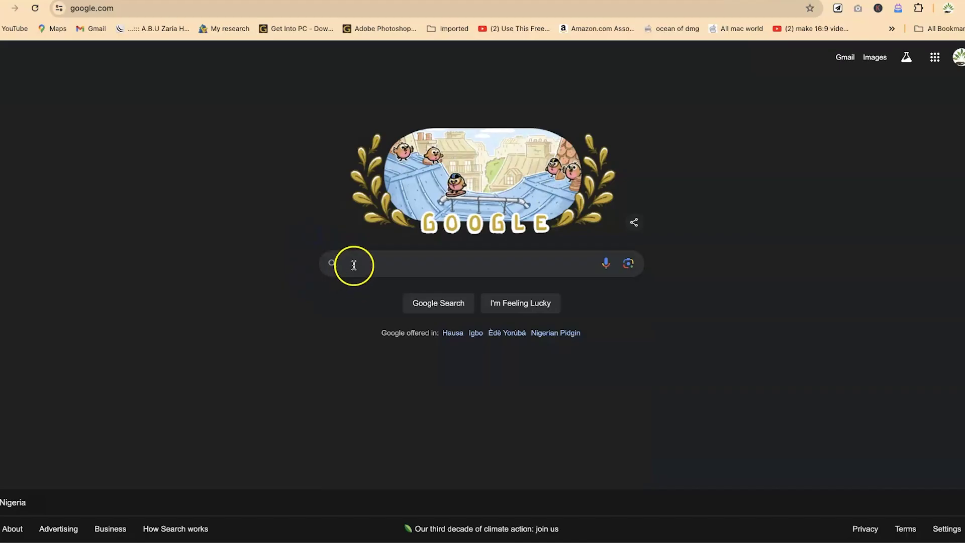
left_click(354, 266)
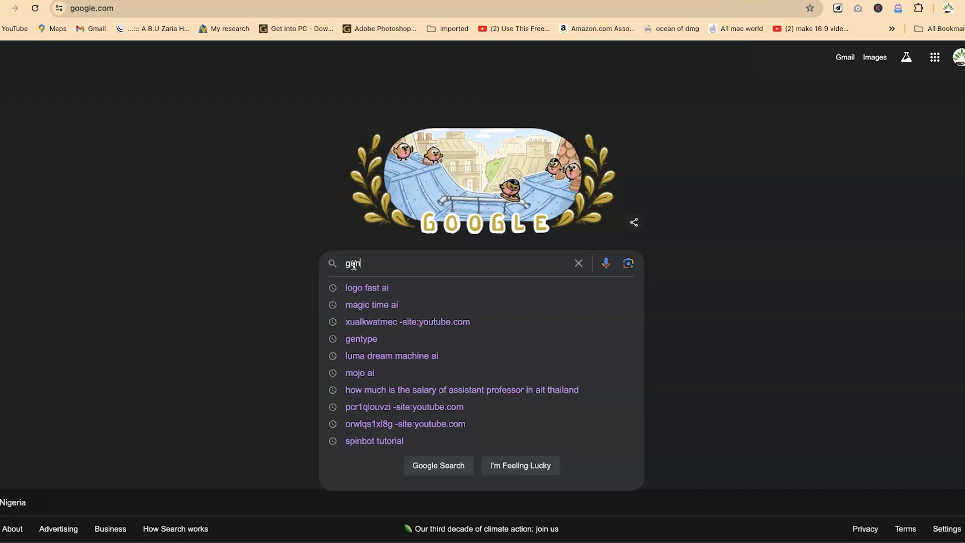
type("gent")
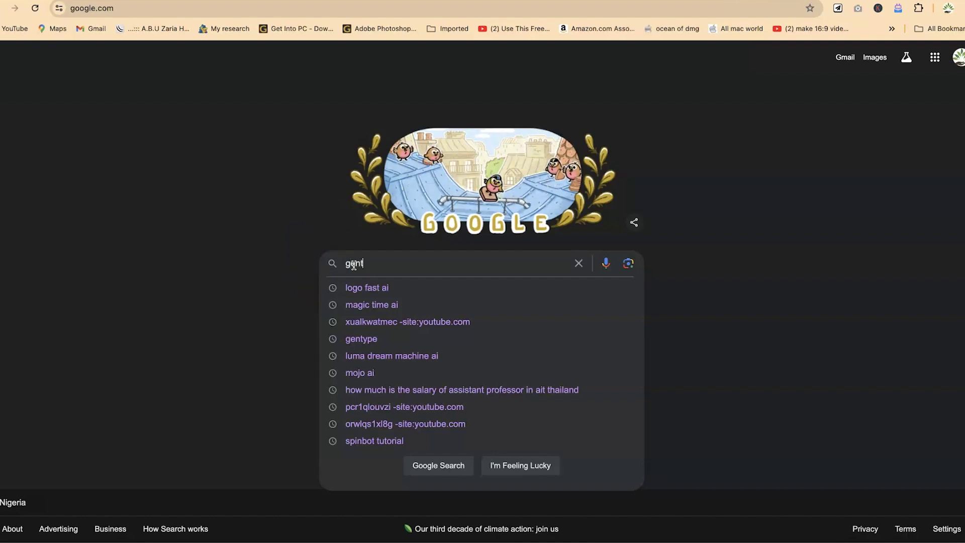
type("ype")
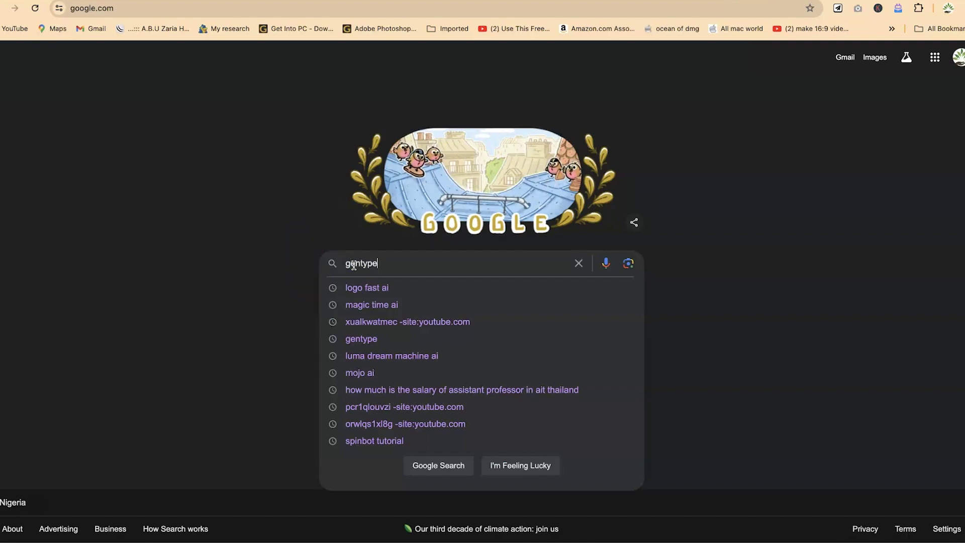
key("Return")
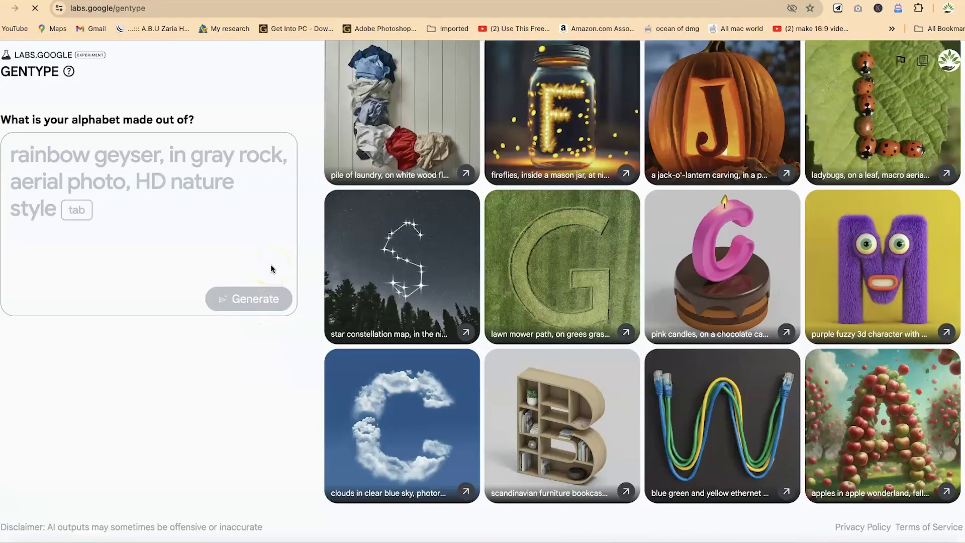
Step: Look over the sample gallery and generate an alphabet from the prompt "make the alphabets from phones black in colour"
scroll(390, 255, "up", 1)
scroll(390, 256, "up", 6)
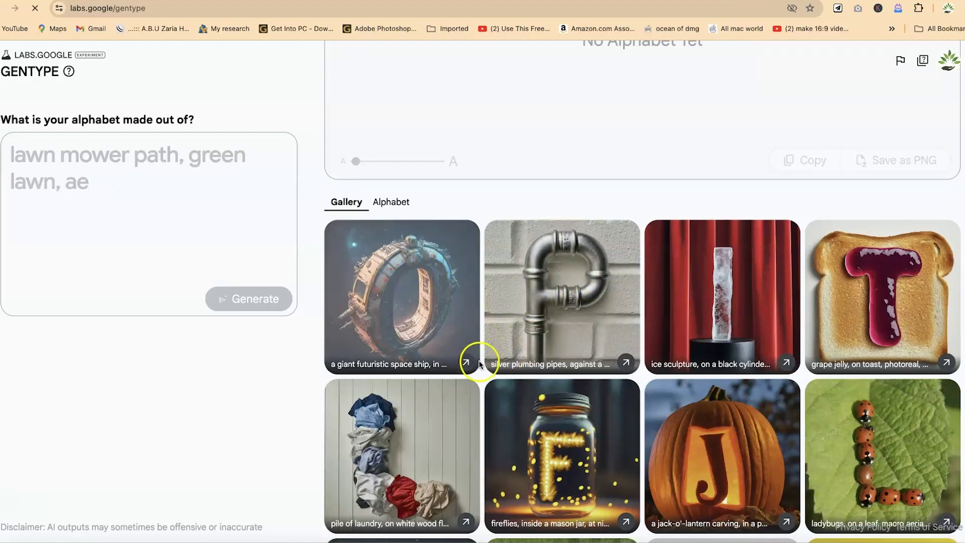
scroll(478, 367, "down", 3)
scroll(480, 367, "down", 10)
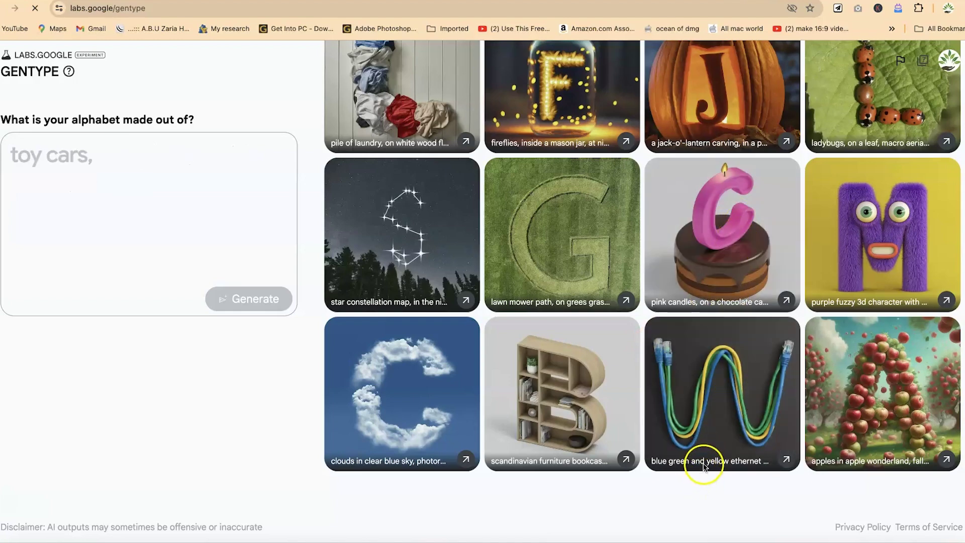
scroll(885, 352, "up", 3)
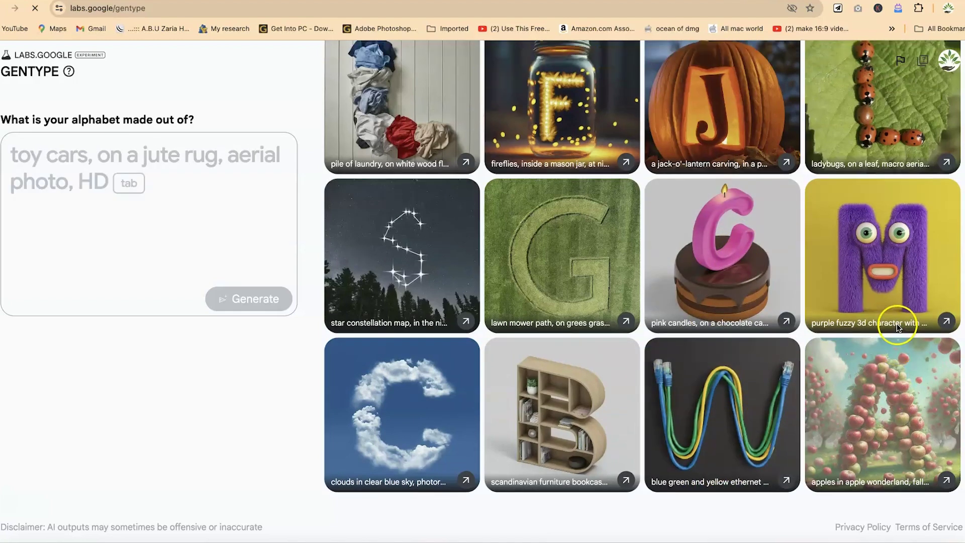
scroll(879, 315, "up", 8)
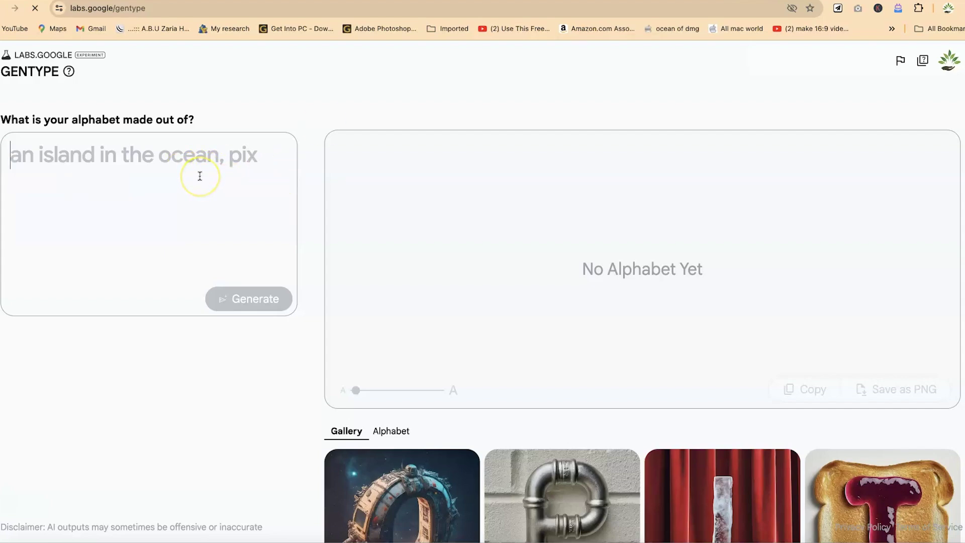
type("make the alphabets from phones black in colour")
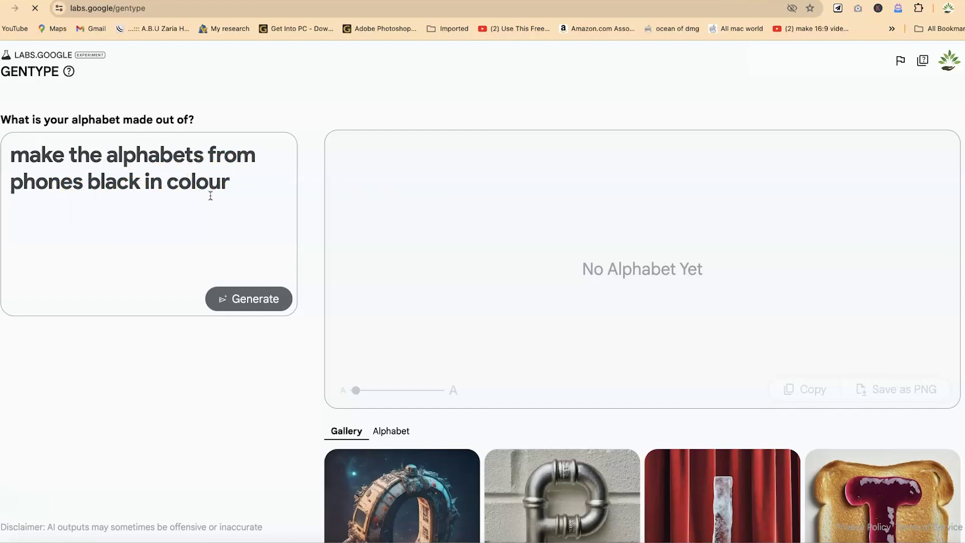
left_click(255, 299)
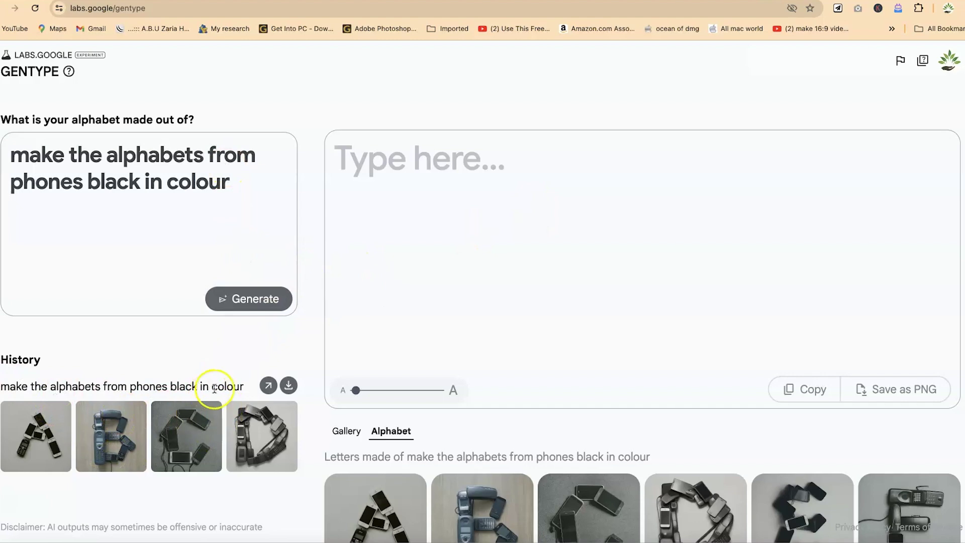
Step: Look through all the generated phone letters from A to Z and open the enlarged image of the letter J
scroll(193, 420, "down", 1)
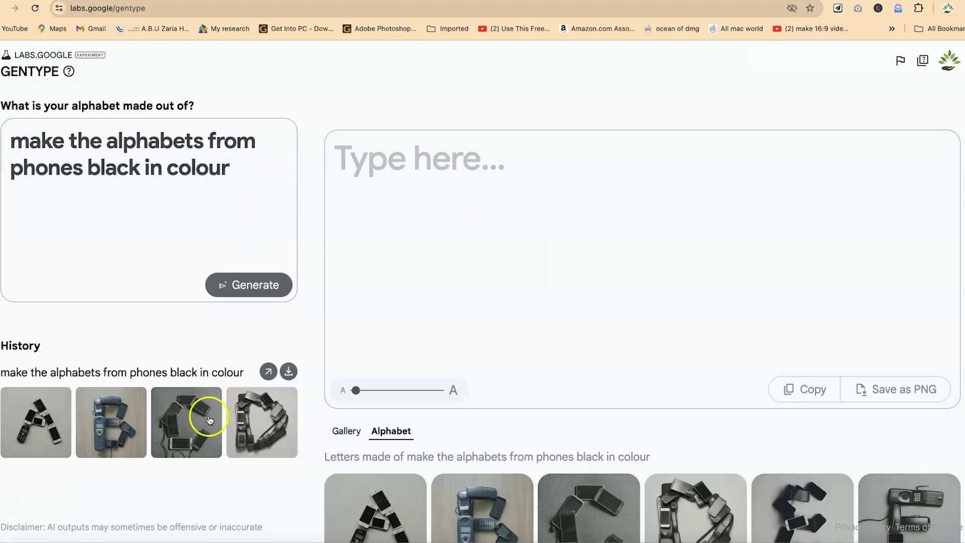
scroll(495, 398, "down", 5)
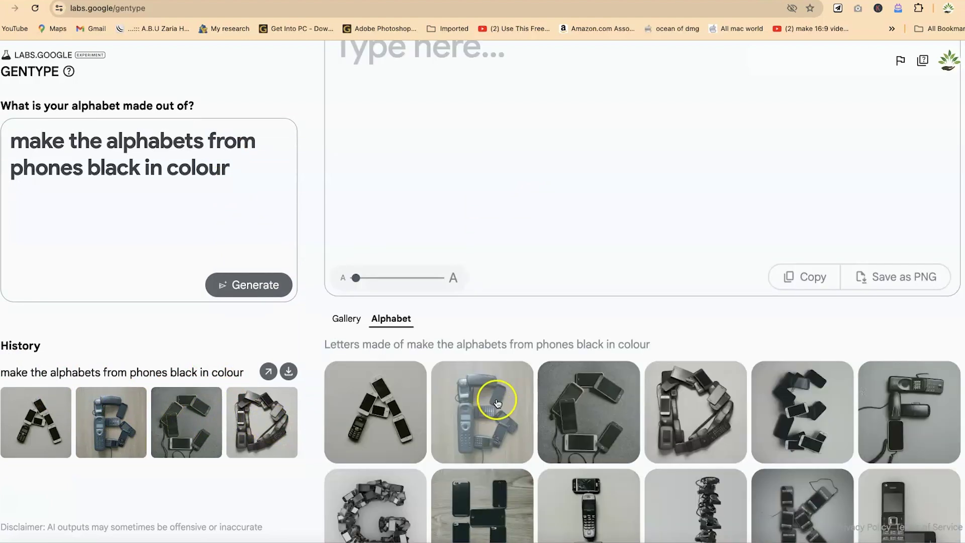
scroll(534, 352, "down", 4)
scroll(539, 339, "up", 8)
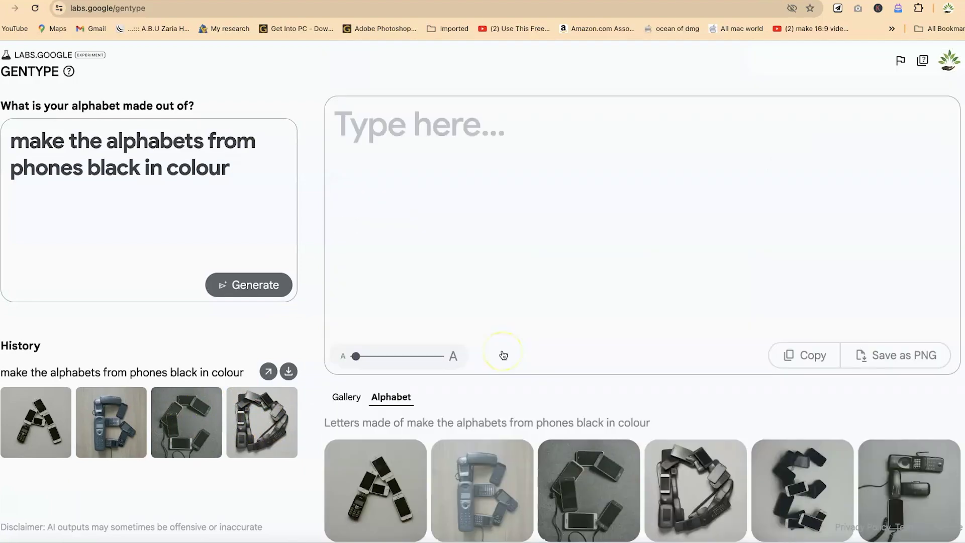
scroll(403, 414, "down", 7)
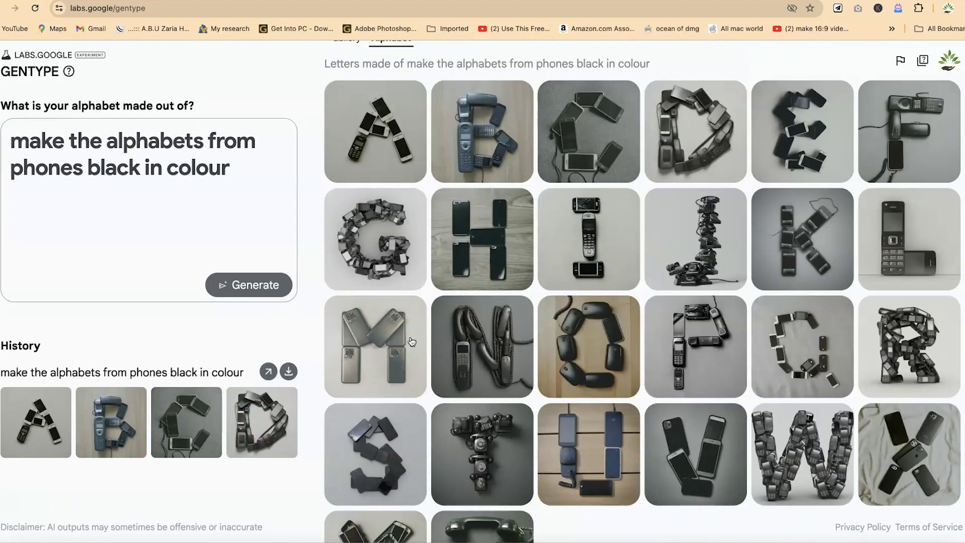
scroll(412, 342, "up", 4)
scroll(416, 356, "down", 5)
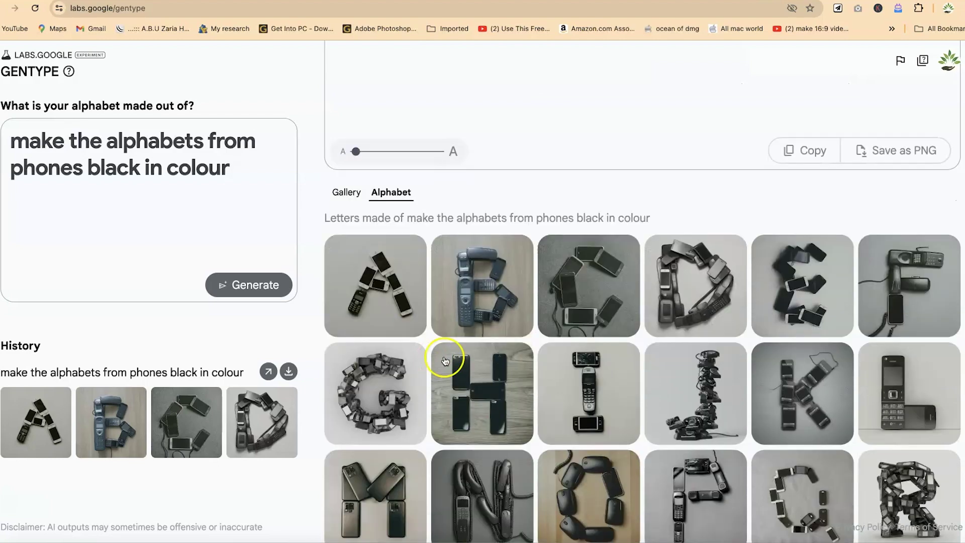
scroll(463, 358, "down", 2)
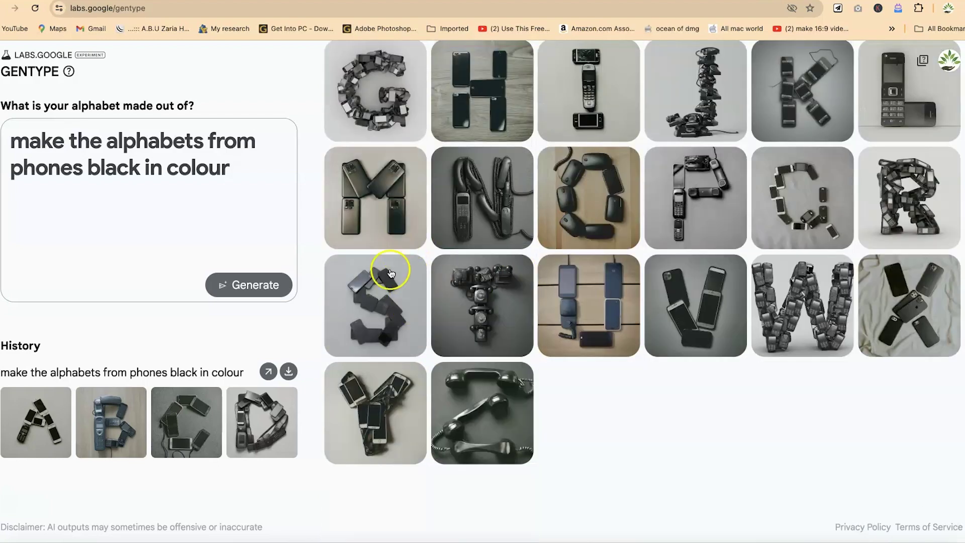
scroll(446, 269, "up", 6)
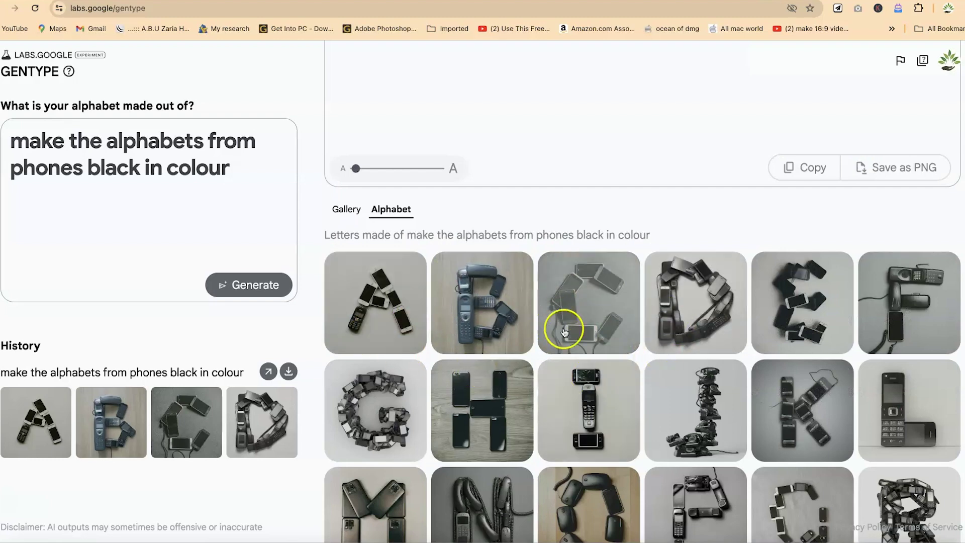
scroll(566, 330, "down", 2)
scroll(567, 333, "down", 1)
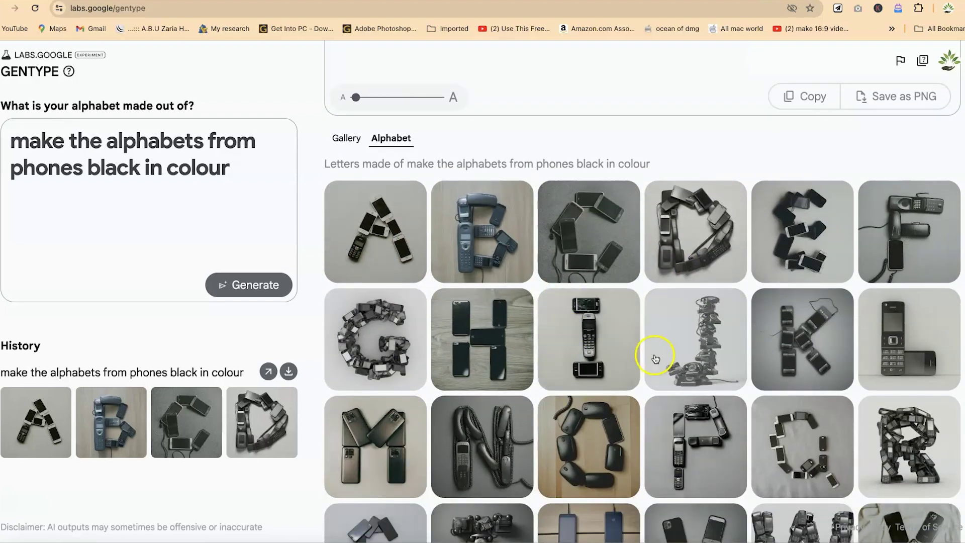
left_click(714, 358)
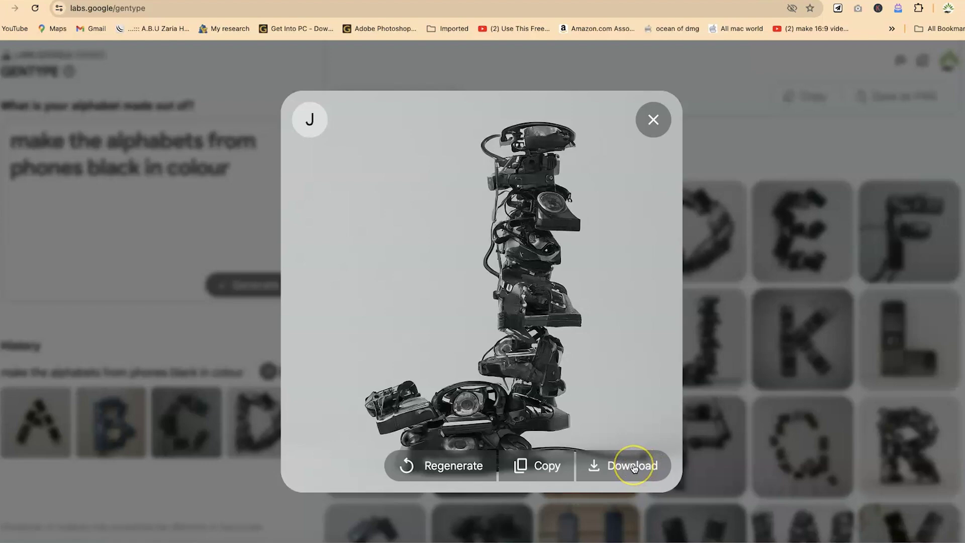
Step: Open the MagicTime space on Hugging Face and check the options for the DreamBooth Model and Motion Module
left_click(604, 160)
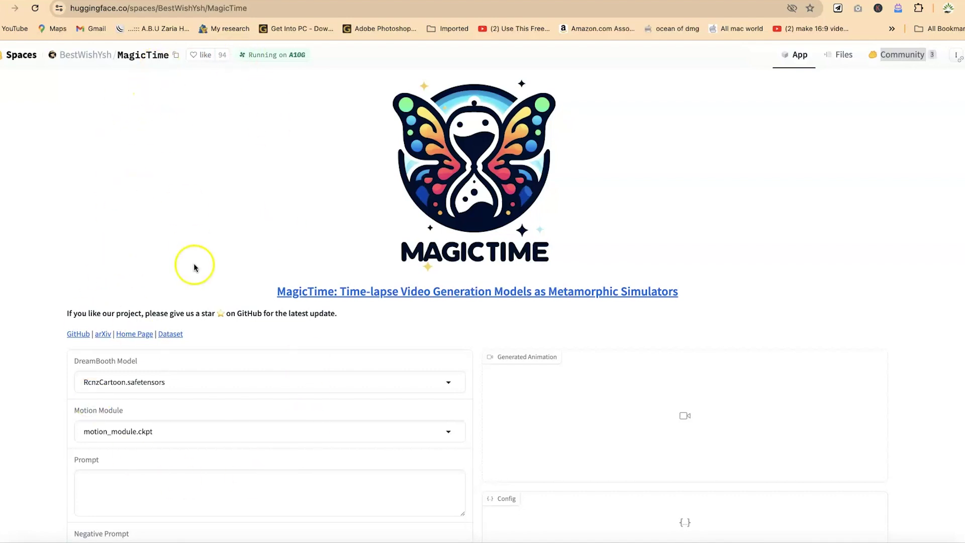
scroll(216, 350, "down", 3)
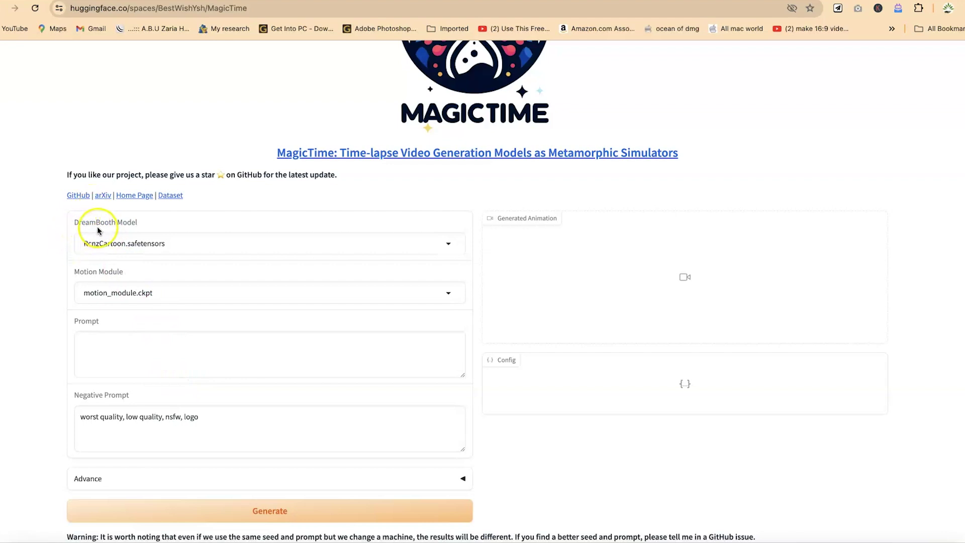
left_click(237, 243)
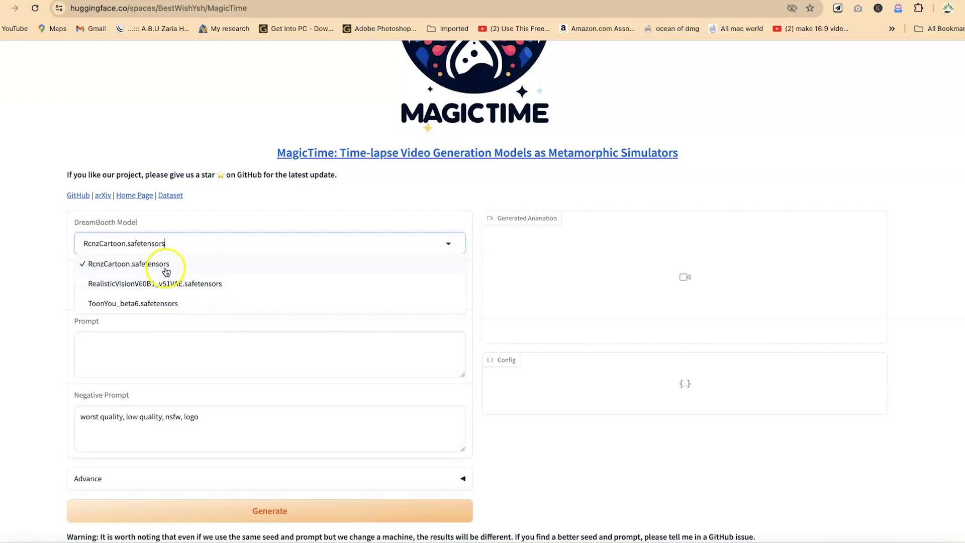
left_click(46, 250)
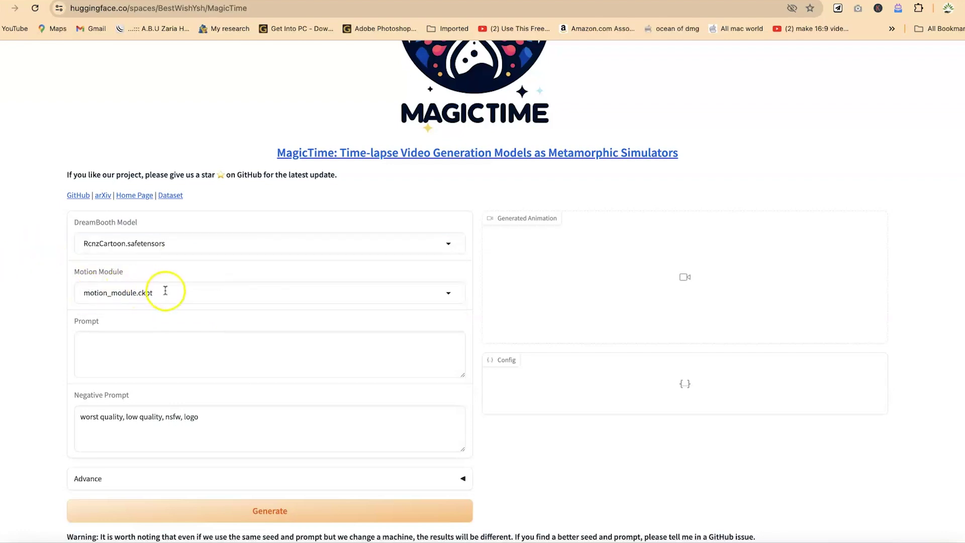
left_click(217, 291)
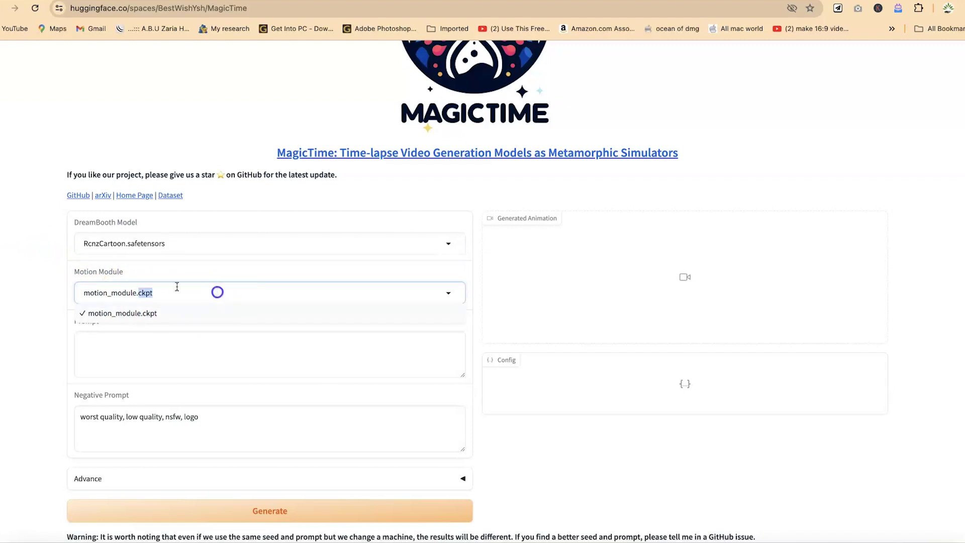
left_click(93, 235)
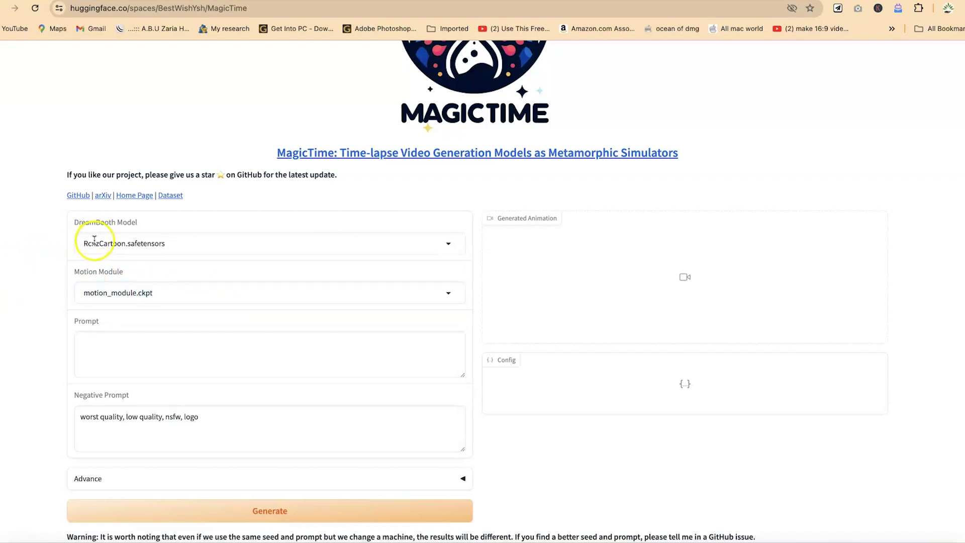
Step: Expand the advanced settings and review the prompt fields, width, height, seed and the table of example prompts
left_click(105, 341)
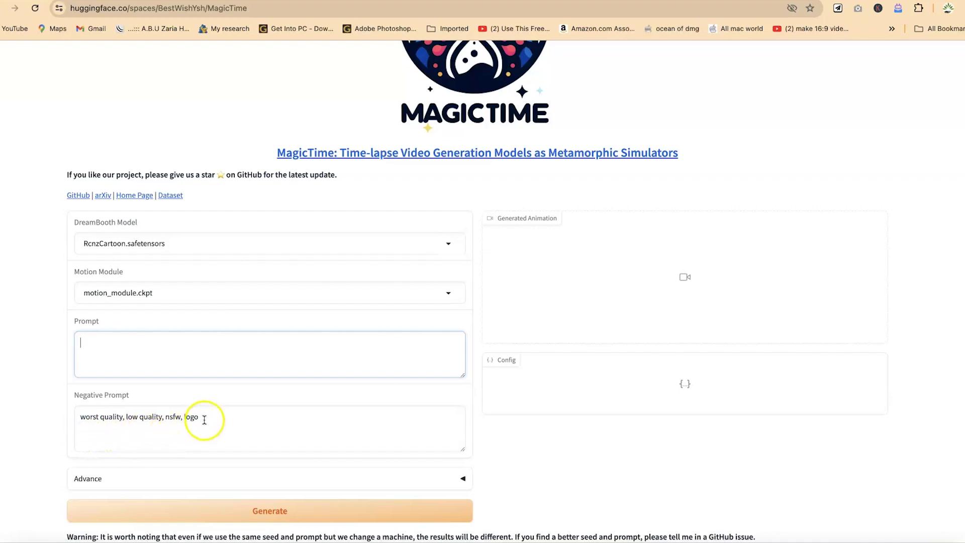
scroll(222, 427, "down", 3)
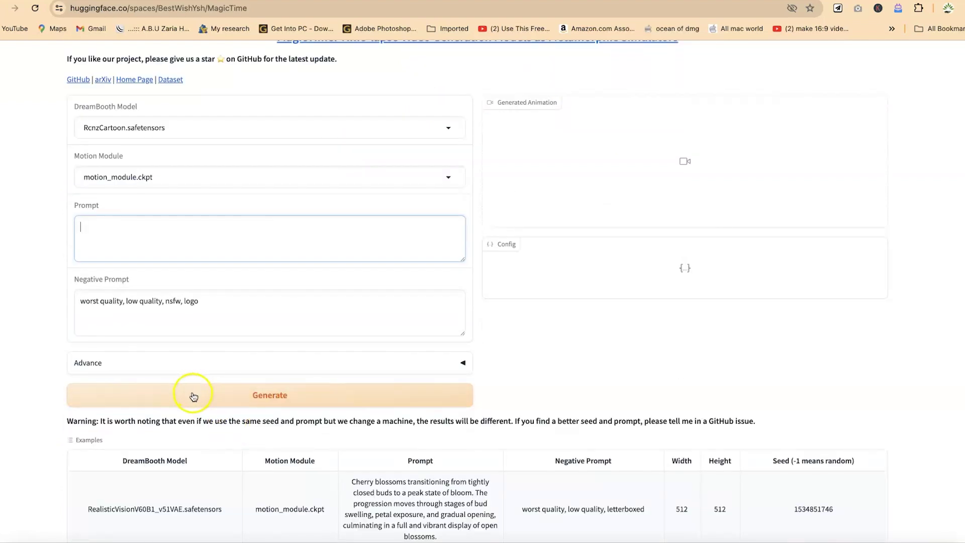
scroll(194, 397, "down", 3)
left_click(196, 259)
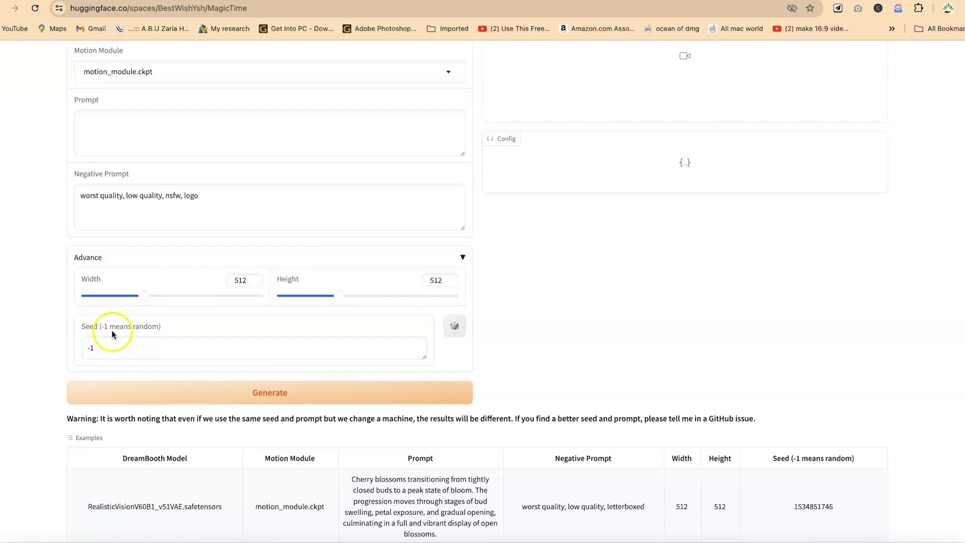
left_click(233, 351)
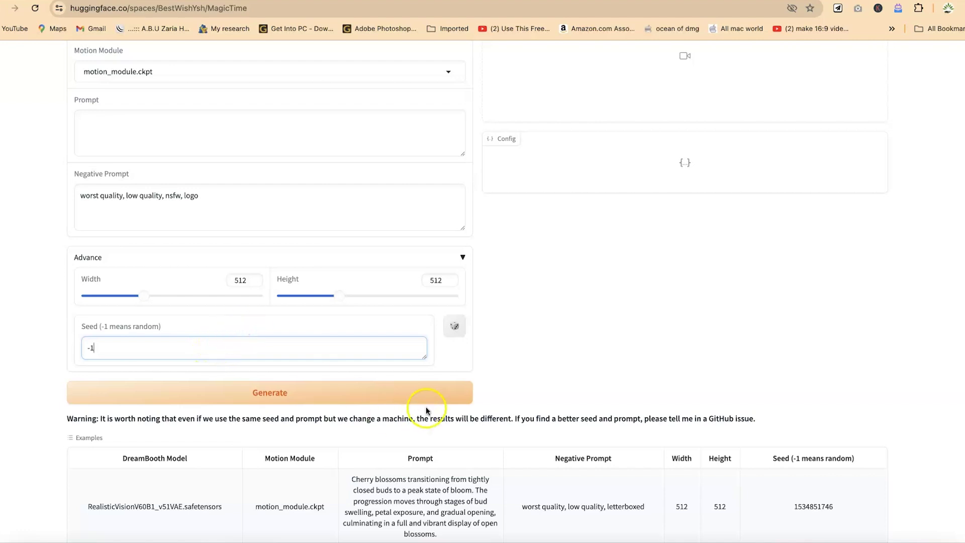
left_click(545, 322)
scroll(299, 392, "down", 3)
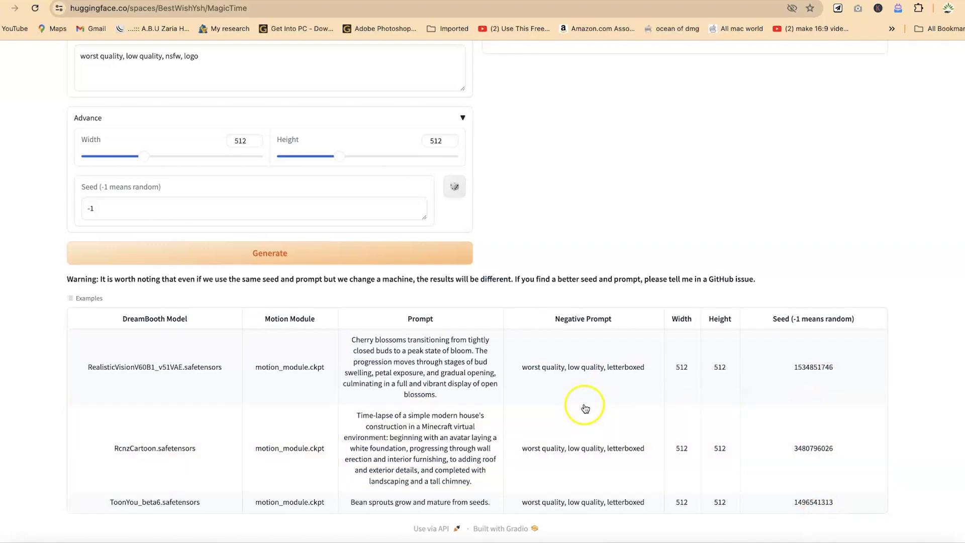
scroll(584, 406, "up", 2)
scroll(577, 341, "down", 2)
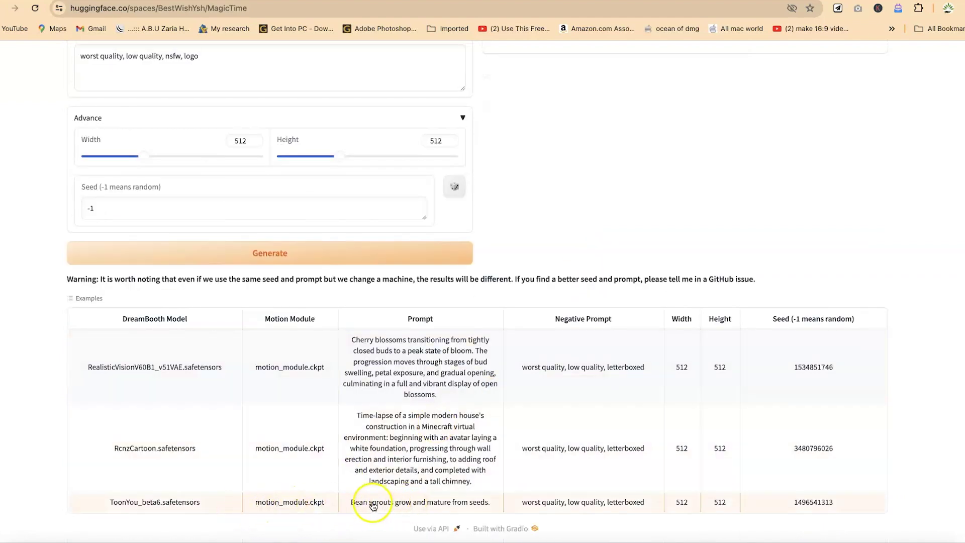
Step: Copy the example prompt "Bean sprouts grow and mature from seeds." into the Prompt field and generate the animation
left_click_drag(400, 503, 476, 507)
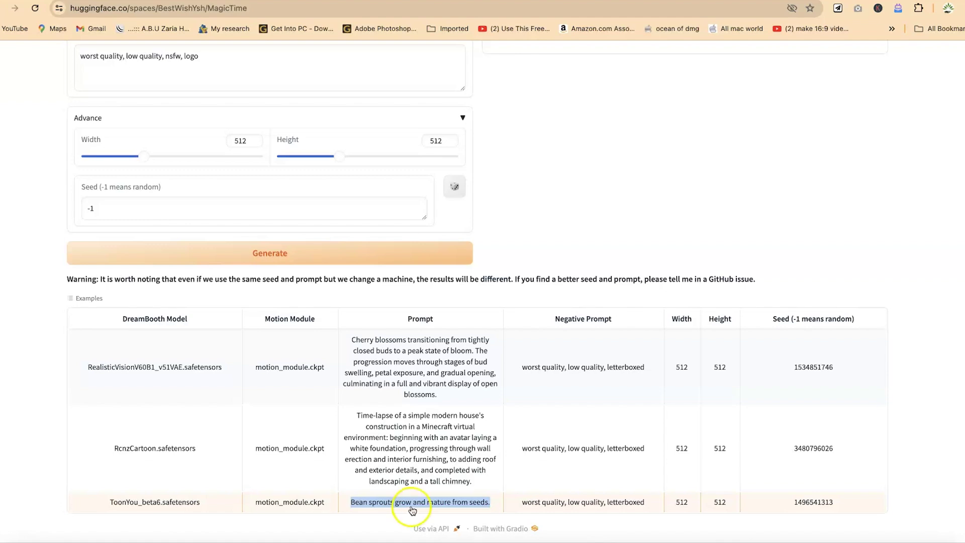
scroll(222, 156, "up", 4)
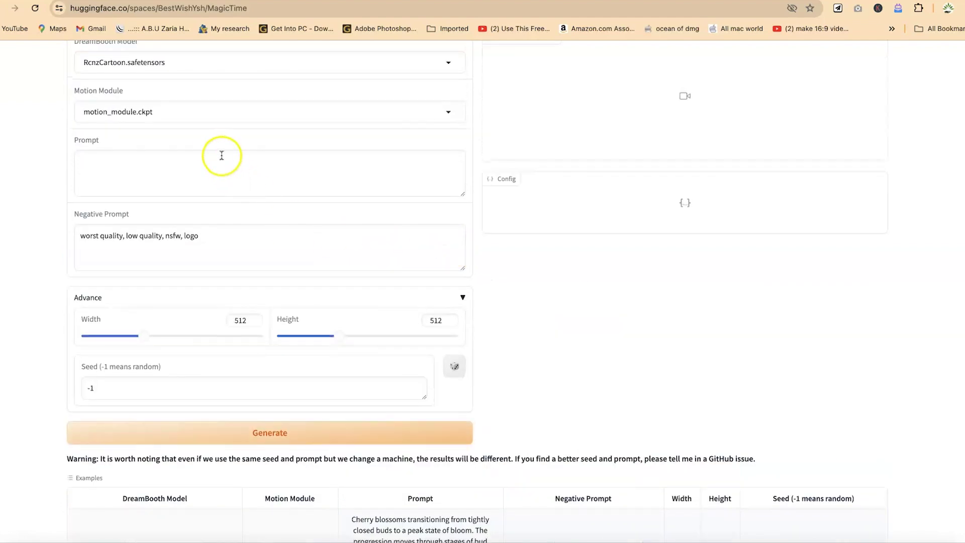
left_click(222, 175)
type("Bean sprouts grow and mature from seeds.")
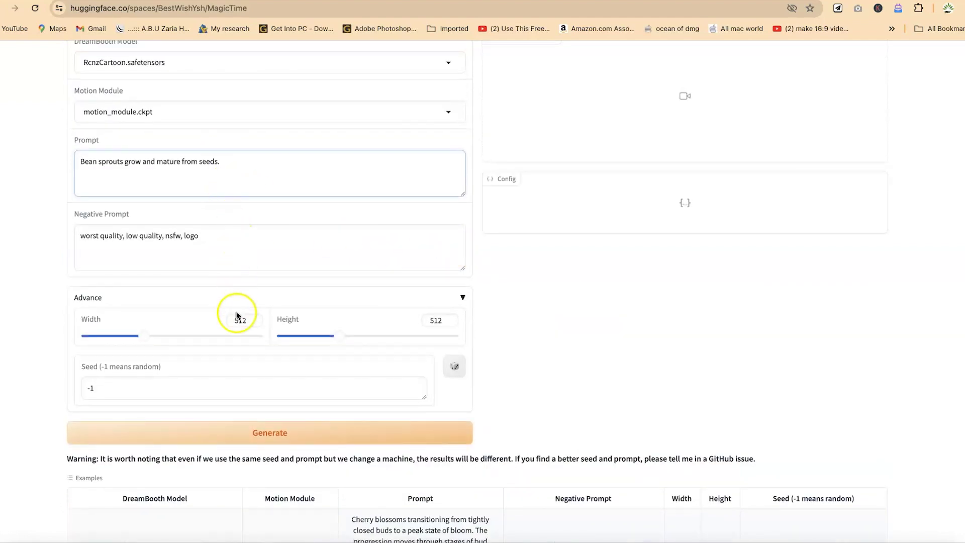
scroll(237, 316, "down", 3)
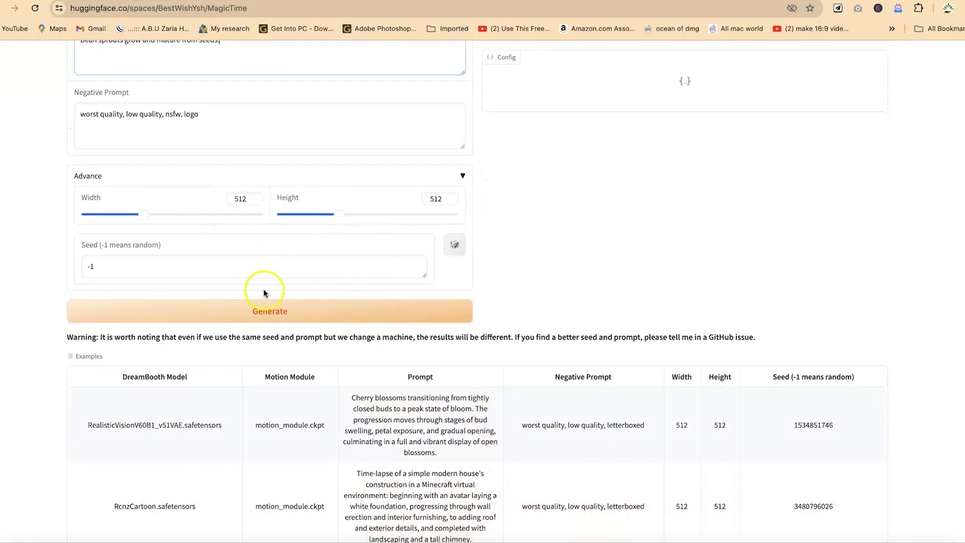
left_click(300, 321)
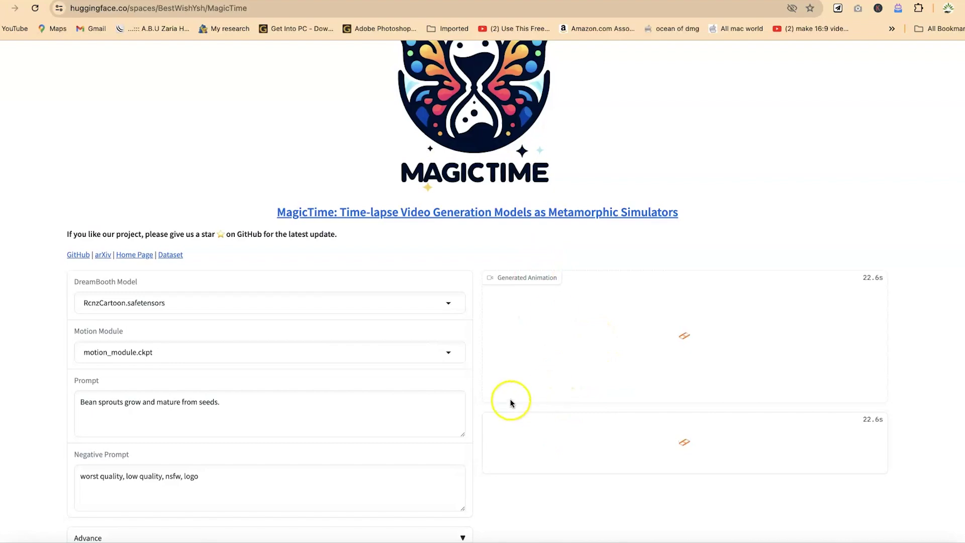
Step: Play and replay the generated bean sprout animation
scroll(563, 311, "down", 1)
scroll(626, 225, "down", 5)
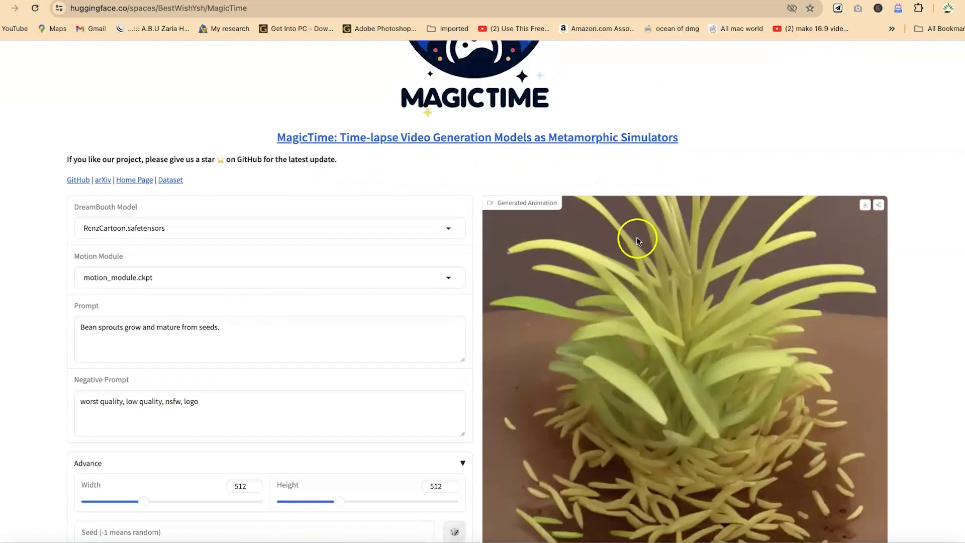
scroll(683, 228, "up", 1)
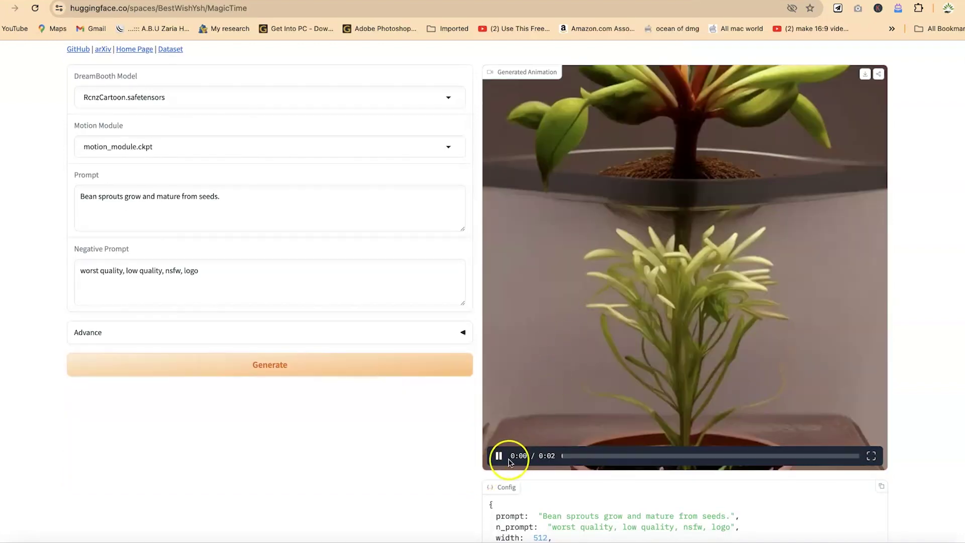
left_click(510, 460)
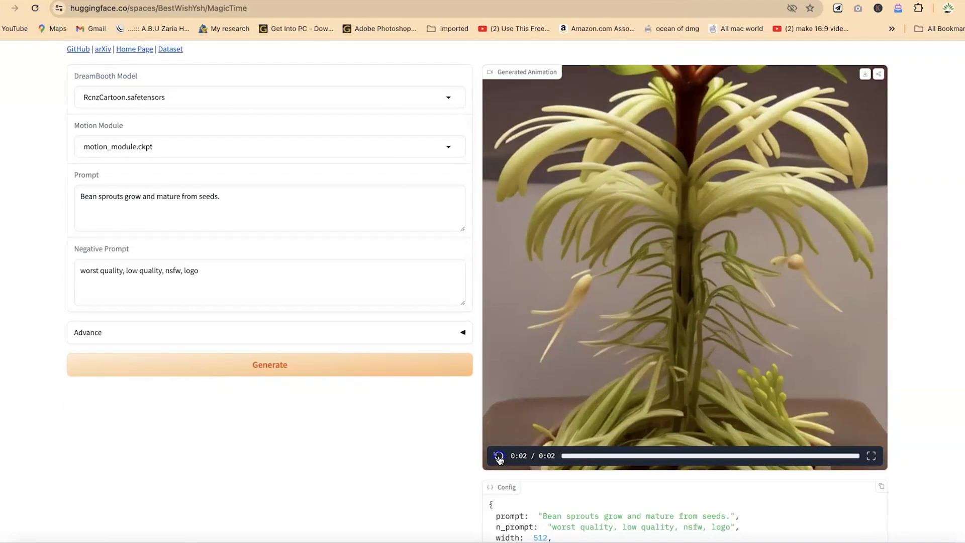
left_click(499, 457)
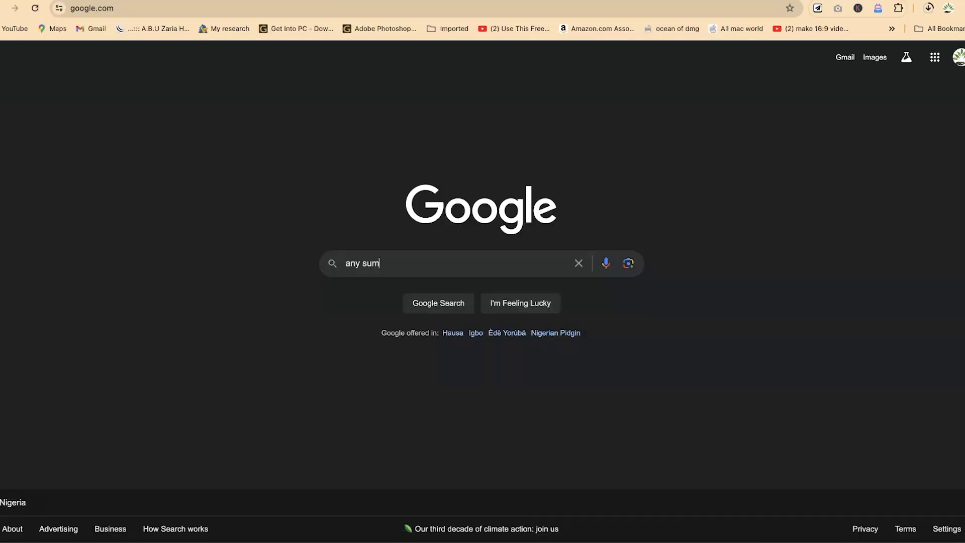
Step: Search Google for "any summary" and open the Any Summary website
type("ry")
key("Return")
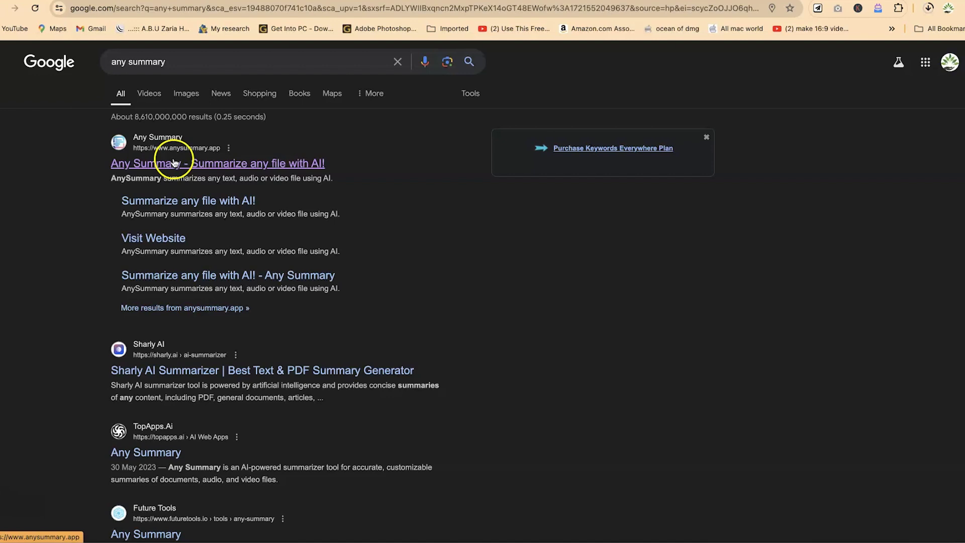
left_click(212, 168)
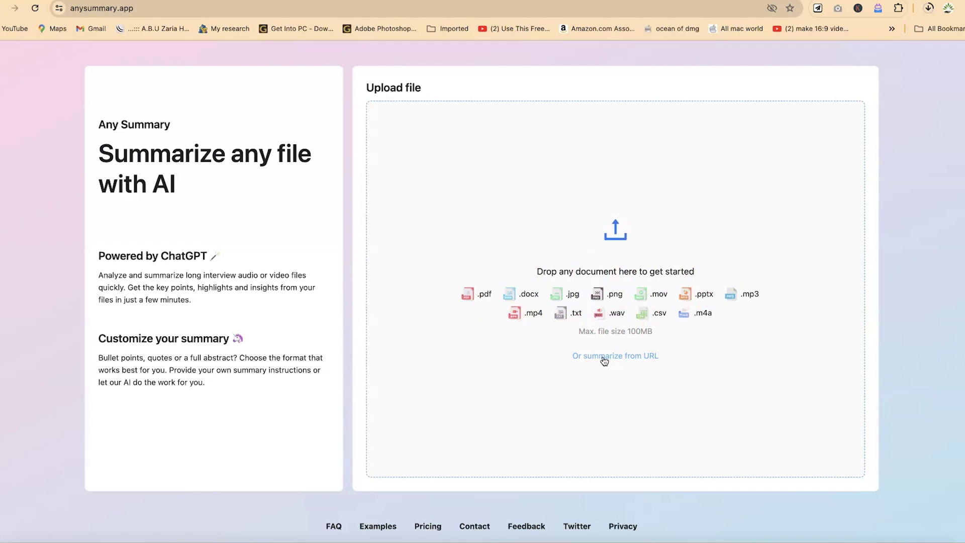
Step: Upload CVEN 752- Spillways (1).pdf from the Downloads folder to have it summarized
left_click(478, 294)
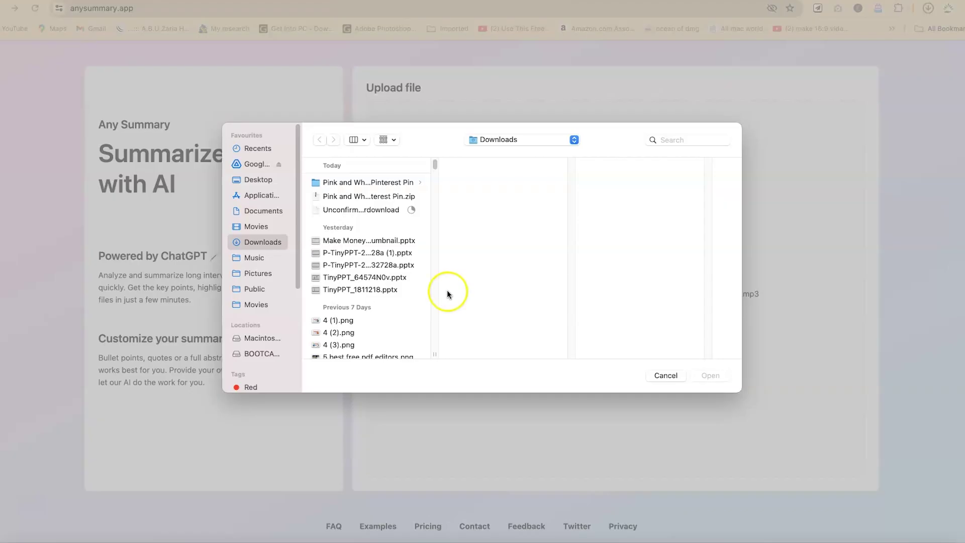
scroll(382, 317, "down", 3)
left_click(381, 300)
scroll(381, 318, "down", 1)
left_click(384, 349)
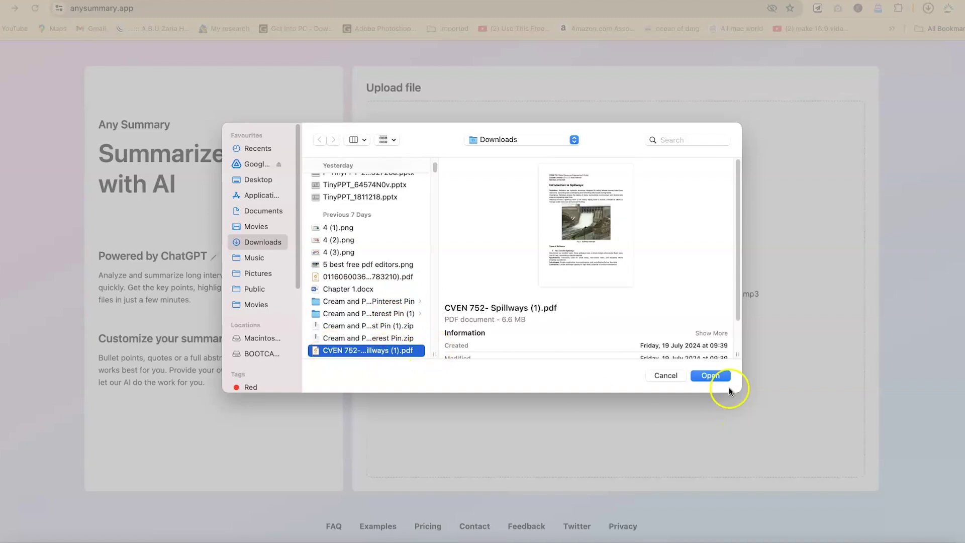
left_click(717, 368)
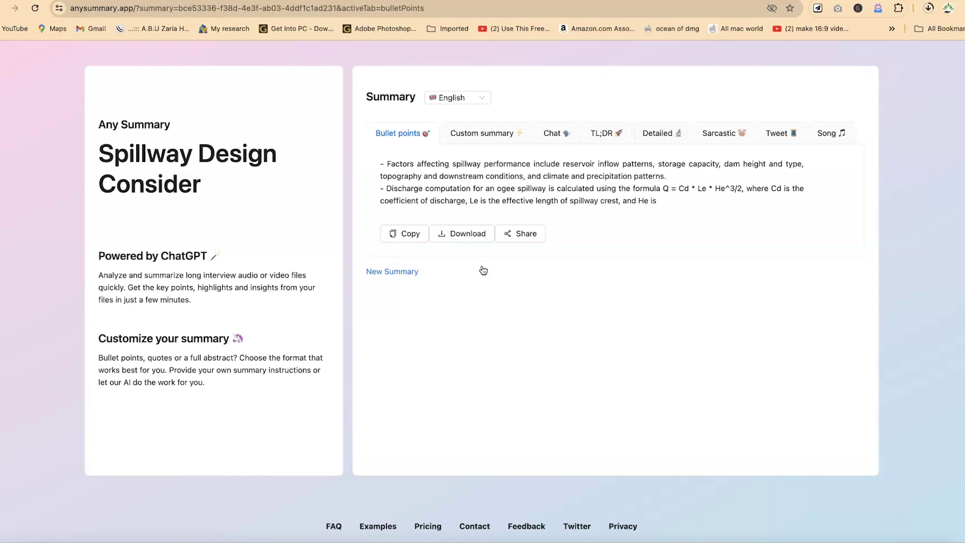
Step: Review the bullet-point summary along with its download formats, sharing and language options
left_click(484, 270)
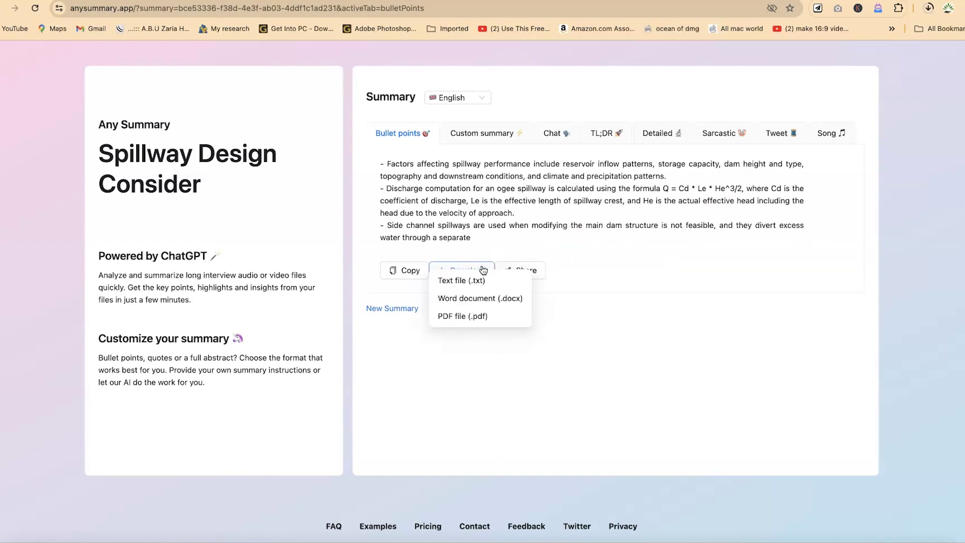
left_click(714, 174)
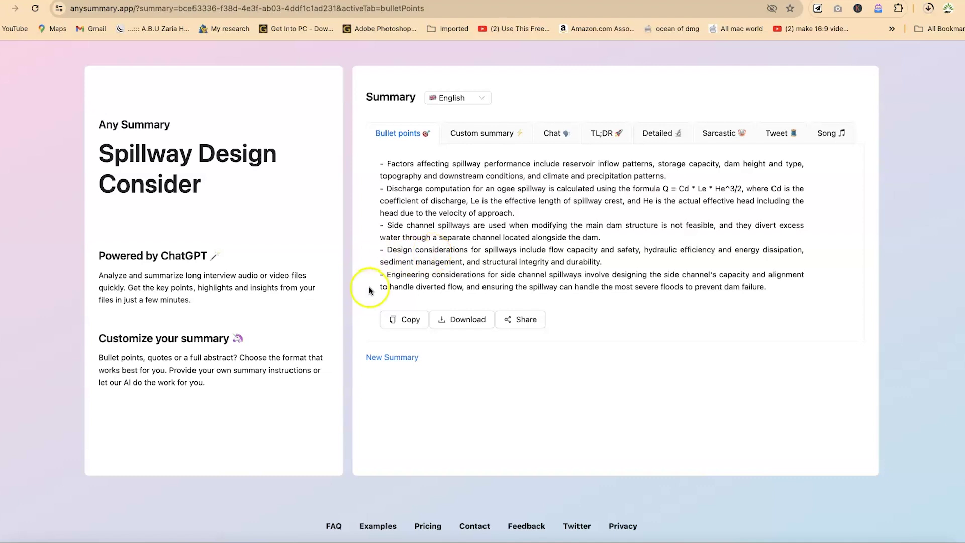
left_click(466, 322)
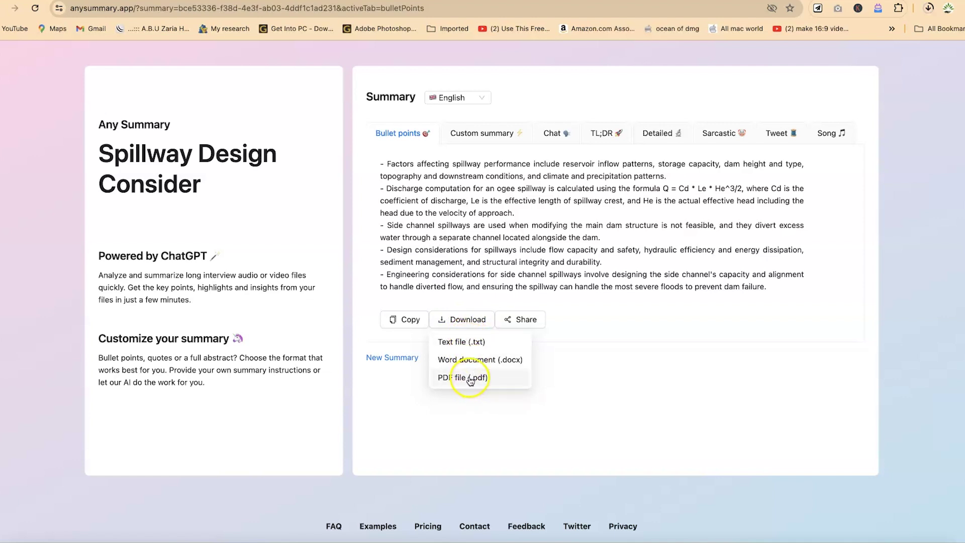
left_click(526, 319)
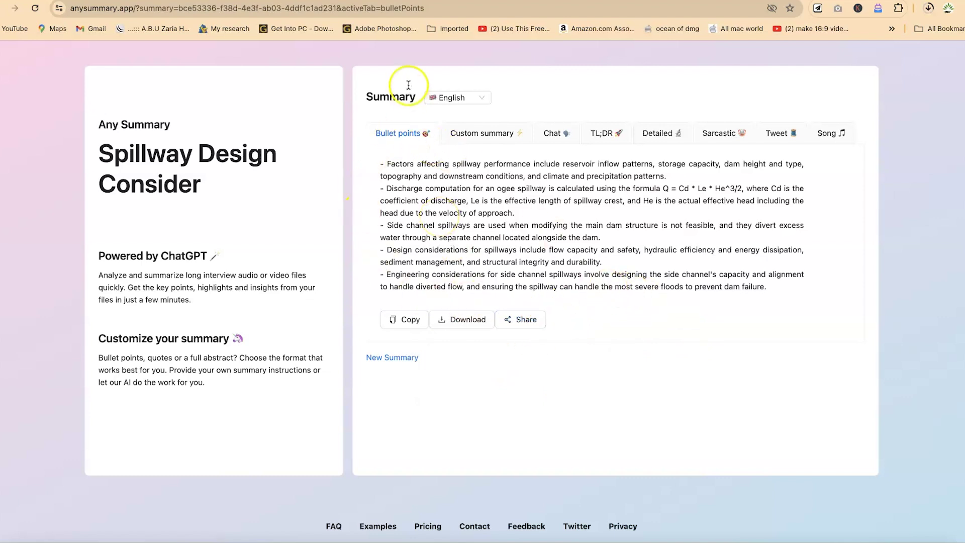
left_click(462, 99)
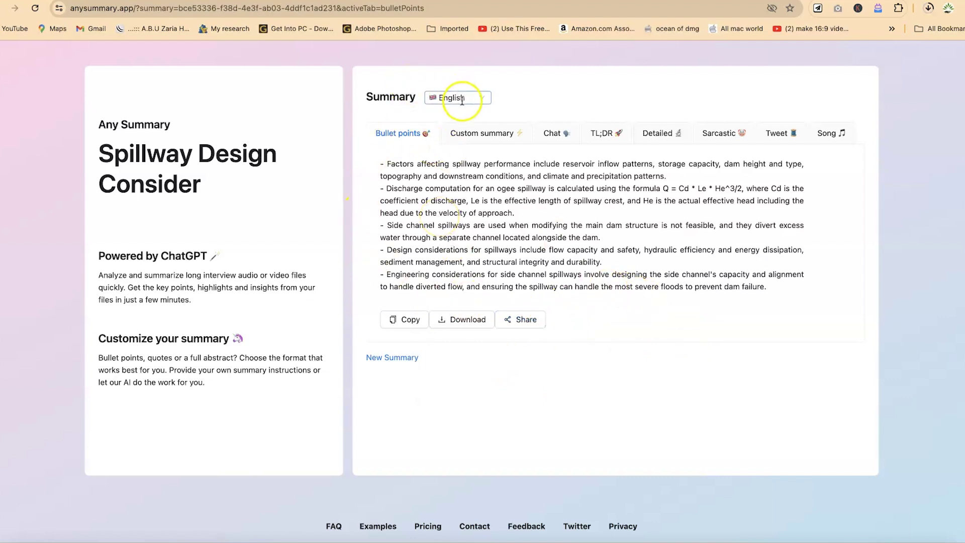
Step: Generate a custom summary with the instruction "Summarize the key facts in this document in one paragraph."
left_click(482, 136)
left_click(431, 202)
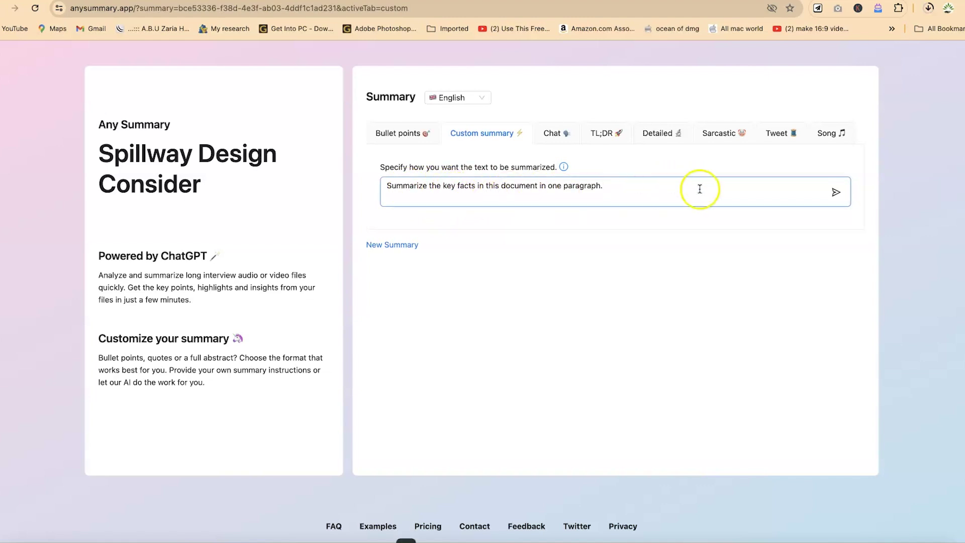
left_click(836, 193)
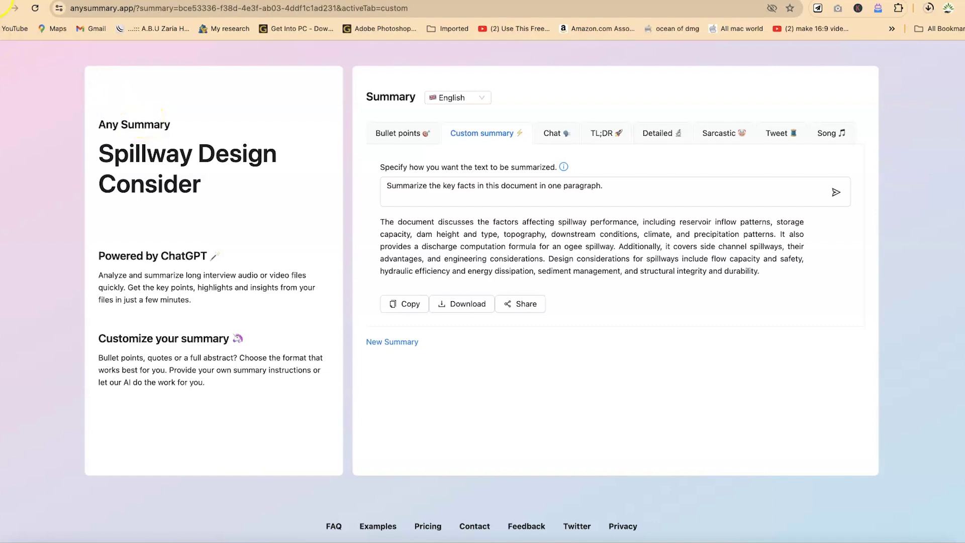
Step: Switch to the Adobe Firefly product page and open Firefly's Text to image generator
left_click(15, 8)
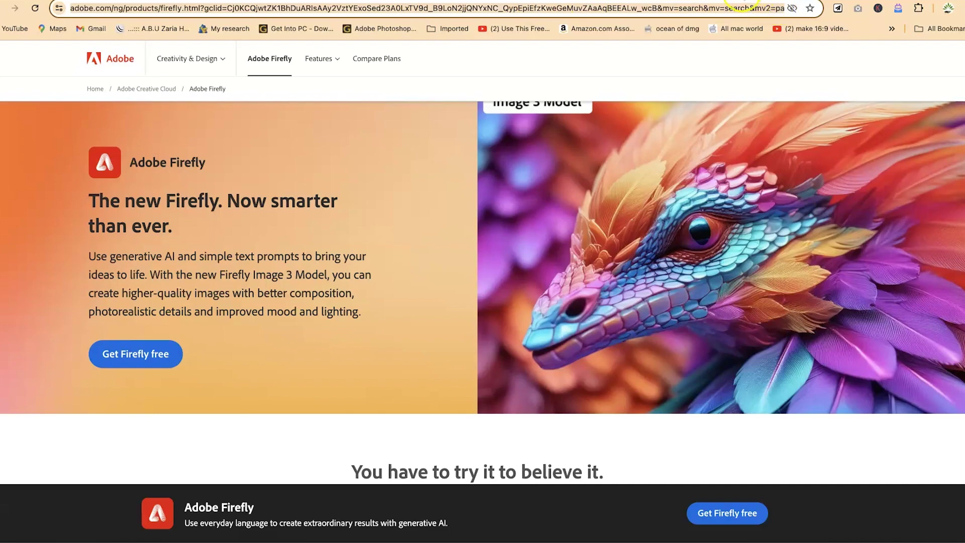
left_click(732, 1)
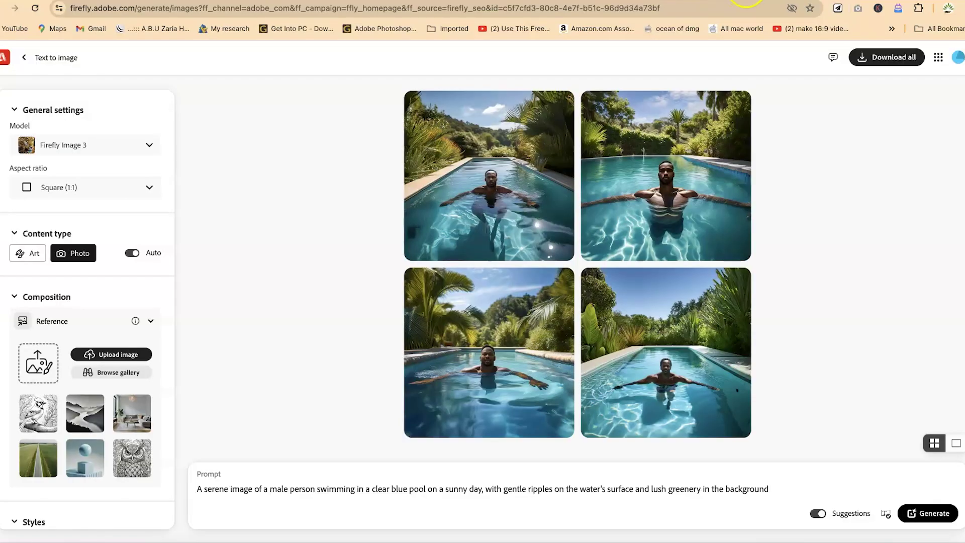
Step: Open Google in a new tab and search for "adobe firefly"
left_click(755, 2)
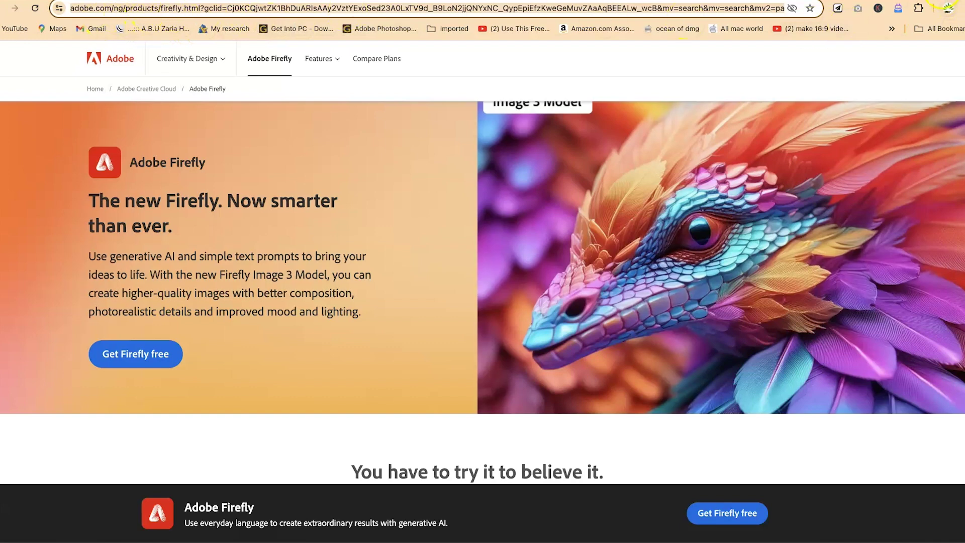
key("super+t")
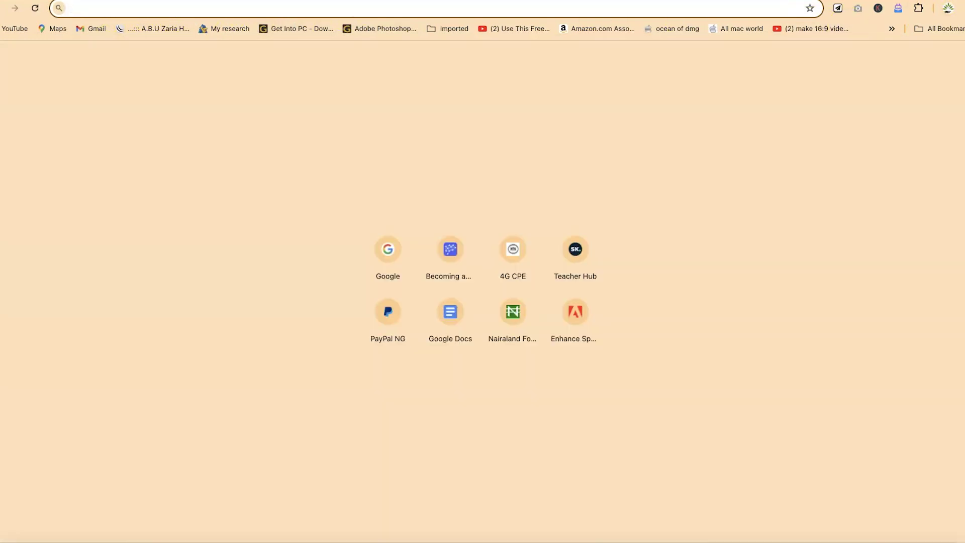
type("ago")
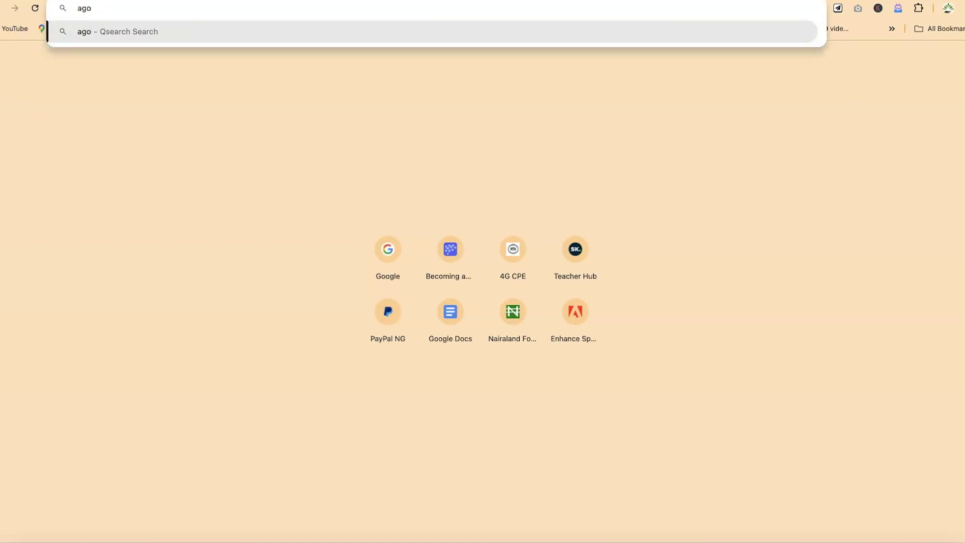
key("BackSpace")
key("BackSpace")
key("BackSpace")
type("google.com")
key("Return")
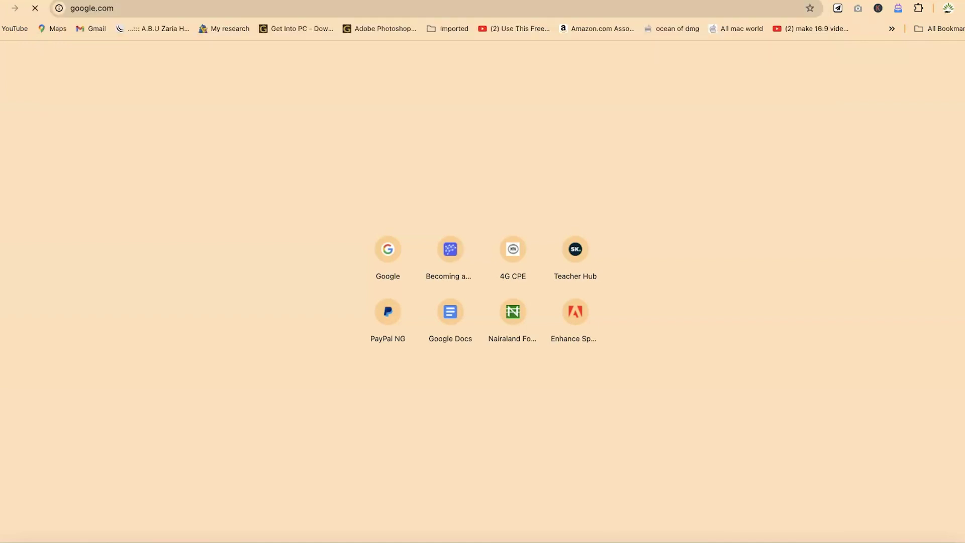
type("ado")
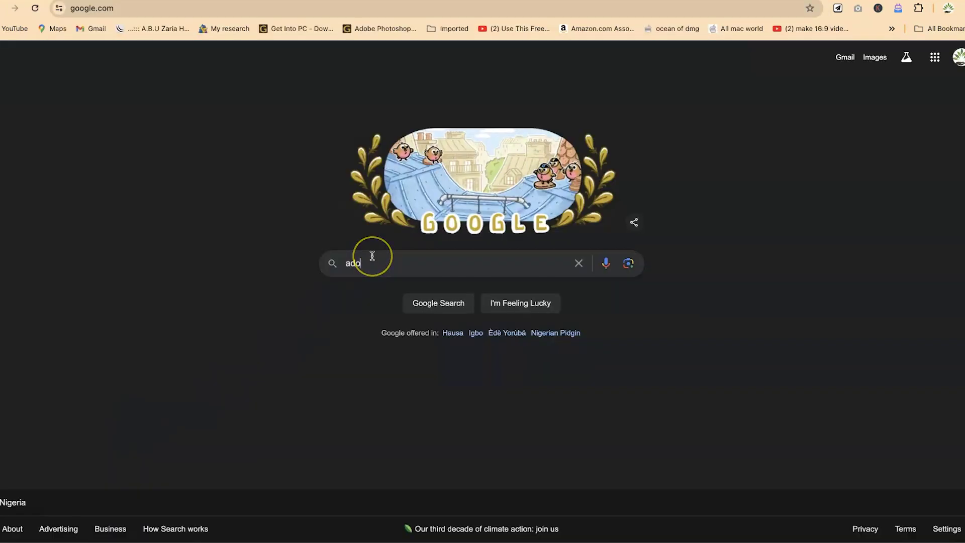
type("be firefly")
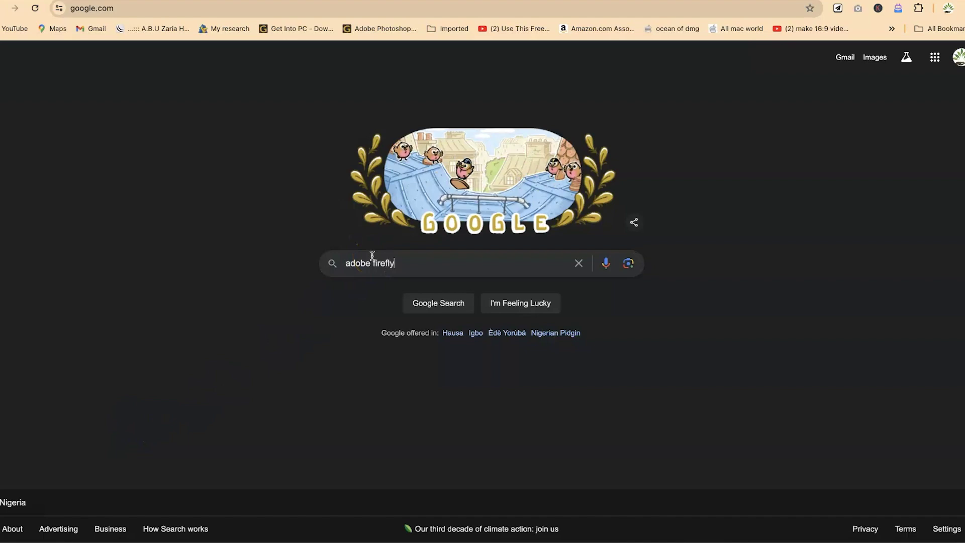
key("Return")
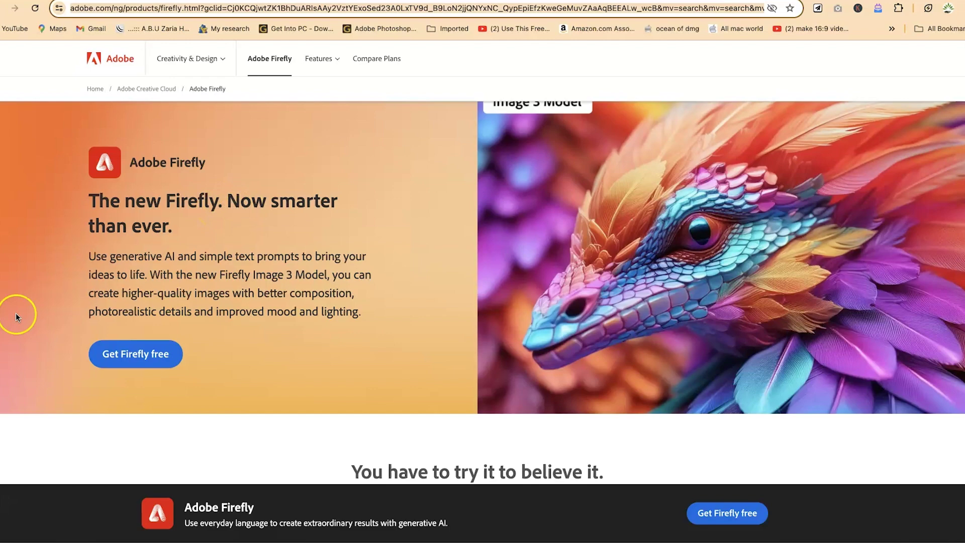
Step: Review the features on the Adobe Firefly product page and launch its Text to Image generator
scroll(204, 322, "down", 5)
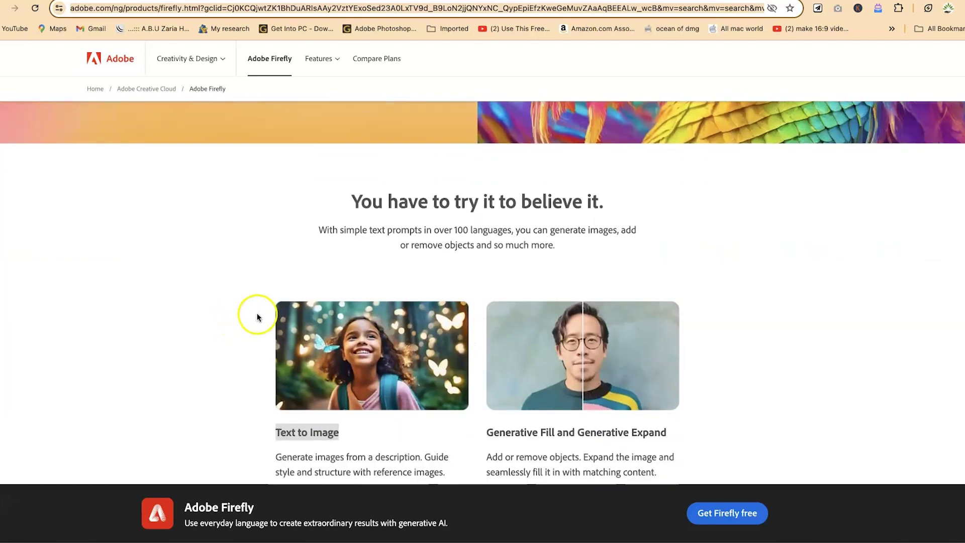
scroll(270, 313, "down", 2)
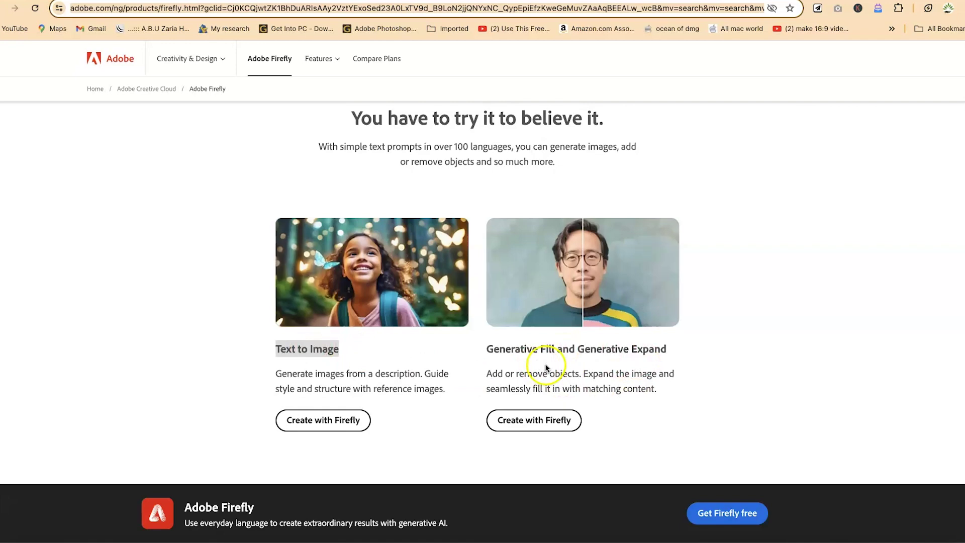
scroll(581, 354, "down", 5)
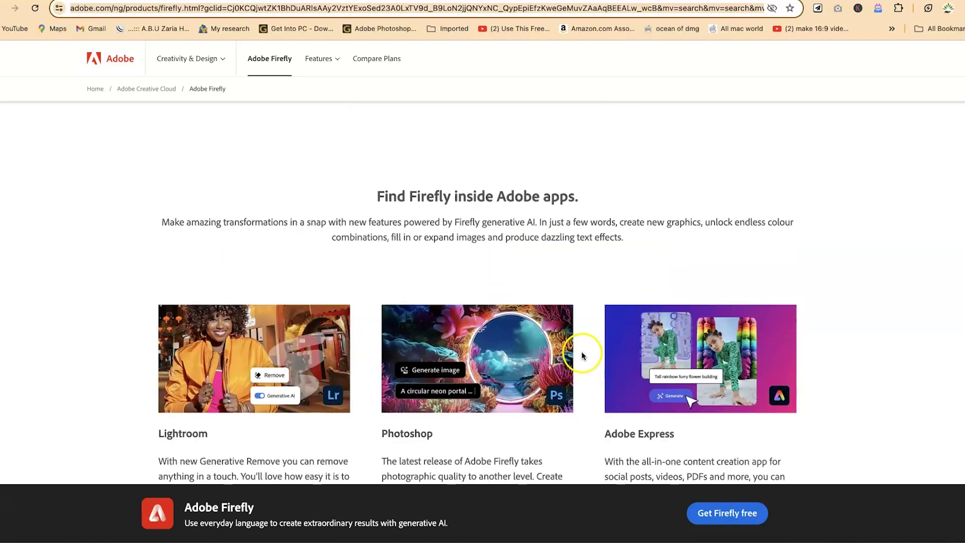
scroll(574, 349, "down", 5)
scroll(559, 354, "down", 1)
scroll(556, 360, "up", 10)
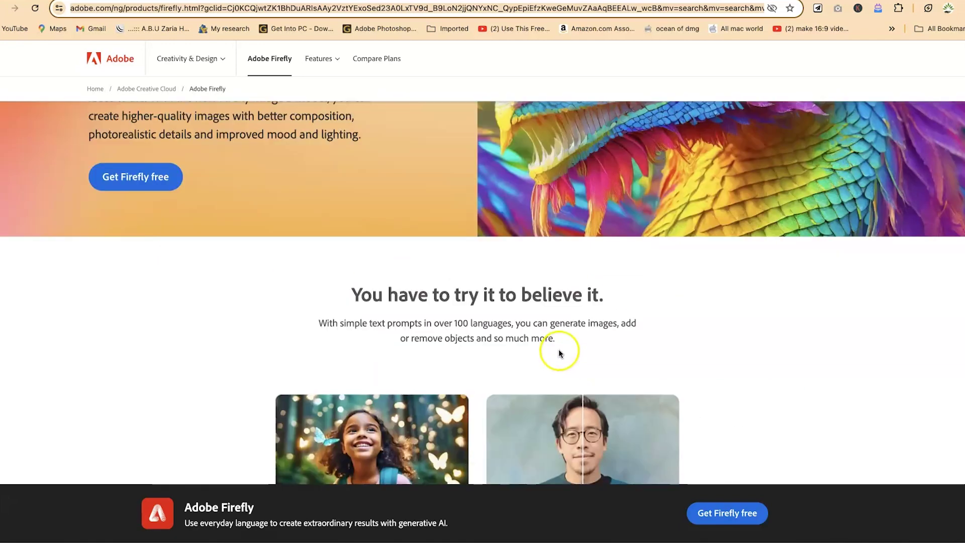
scroll(511, 357, "down", 4)
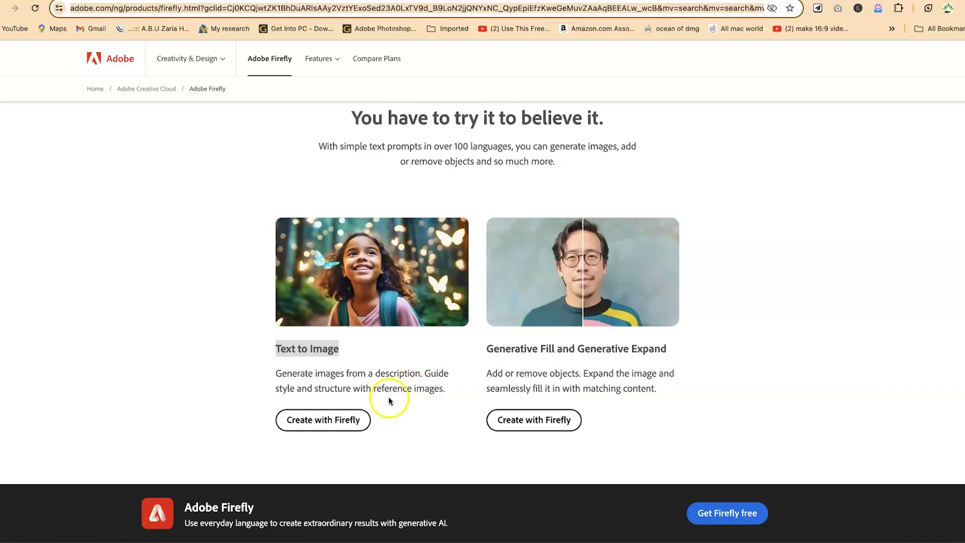
left_click(323, 425)
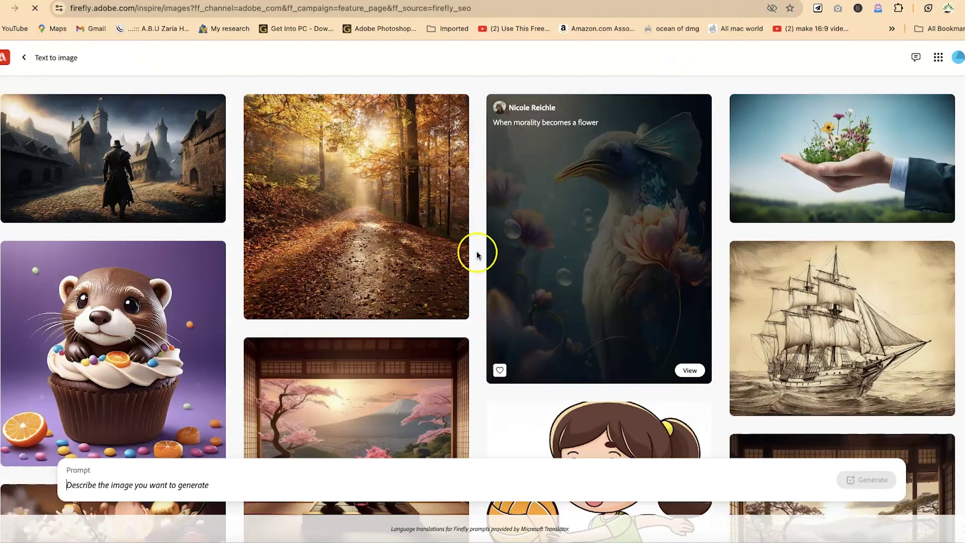
Step: Generate serene images of a male person swimming in a clear blue pool on a sunny day, with gentle ripples and lush greenery in the background
scroll(400, 270, "down", 1)
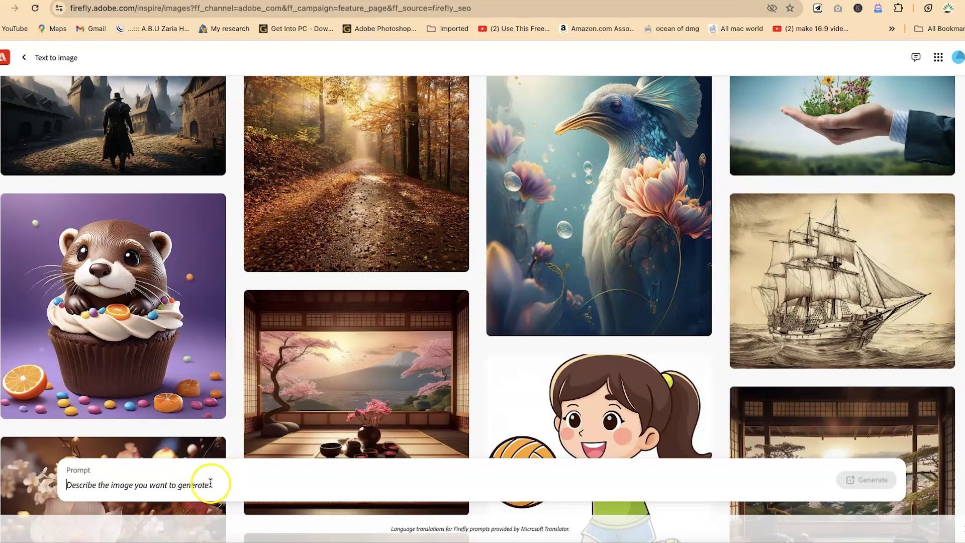
scroll(287, 169, "up", 1)
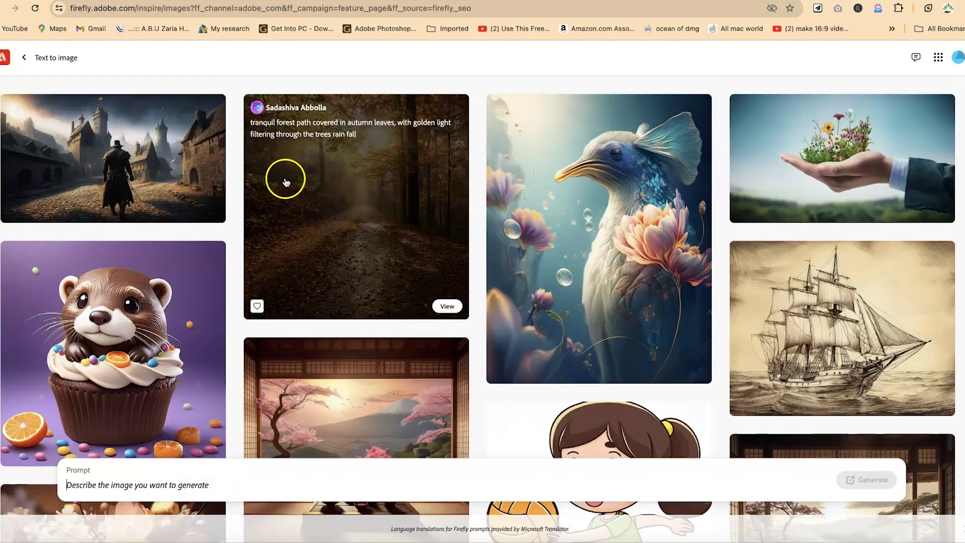
scroll(244, 184, "down", 9)
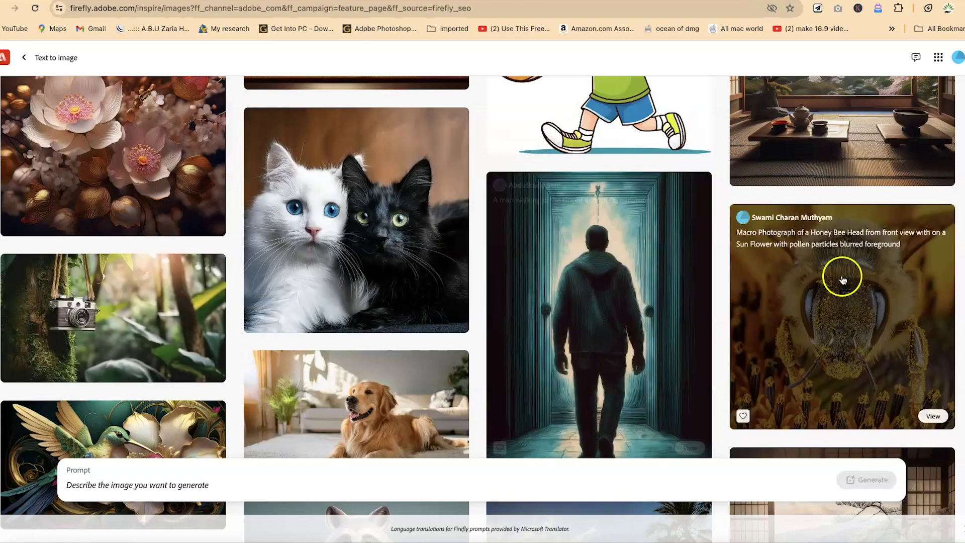
scroll(568, 294, "down", 1)
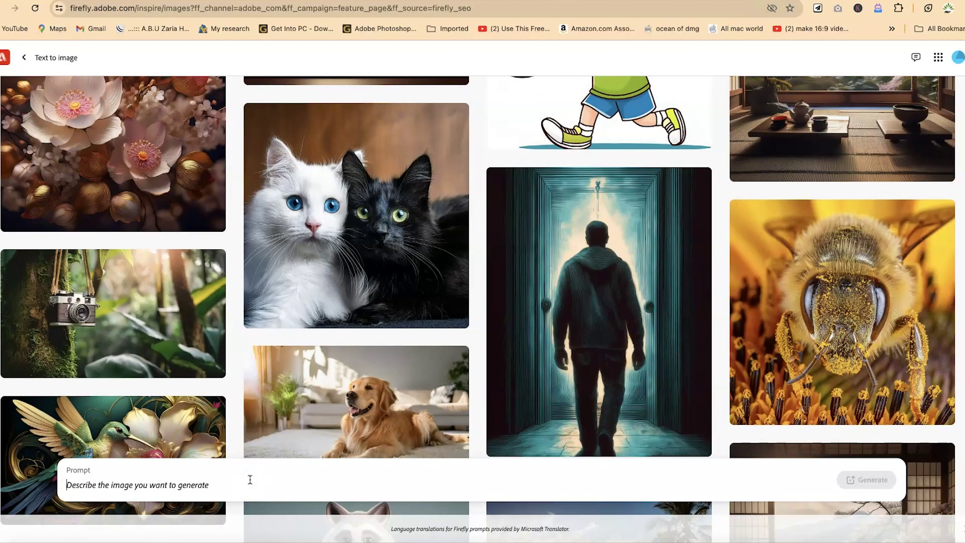
type("A serene image of a male person swimming in a clear blue pool on a sunny day, with gentle ripples on the water's surface and lush greenery in the background")
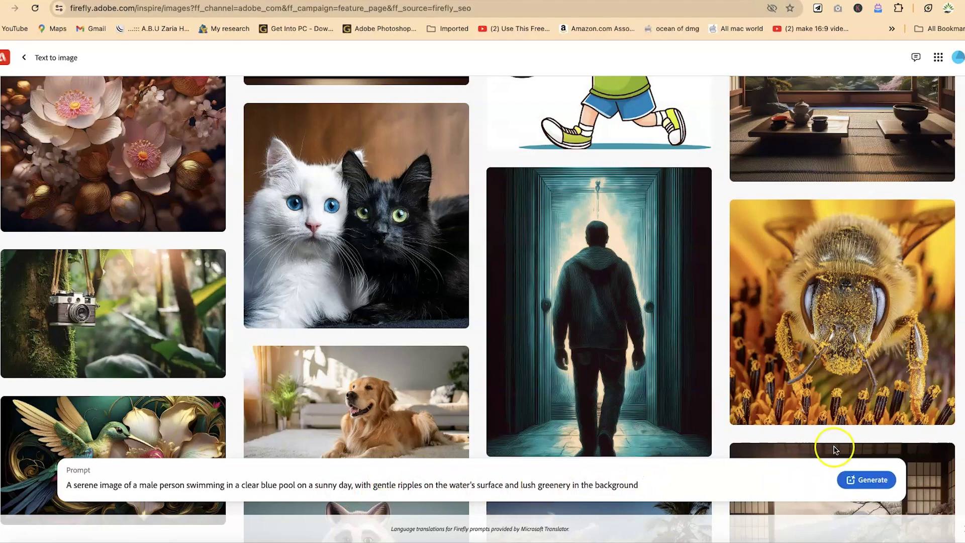
left_click(872, 481)
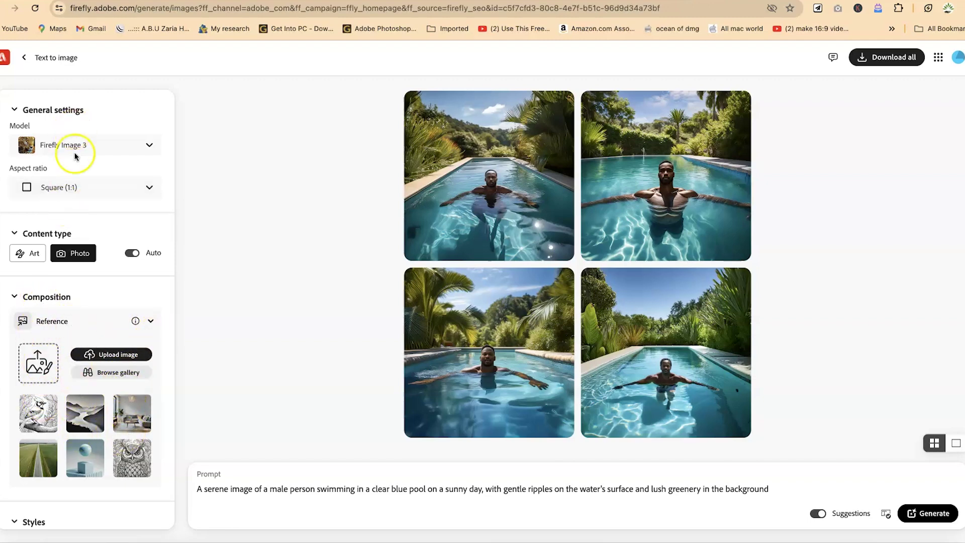
Step: Check which aspect ratios and Firefly models are available for the generated pool images
left_click(142, 188)
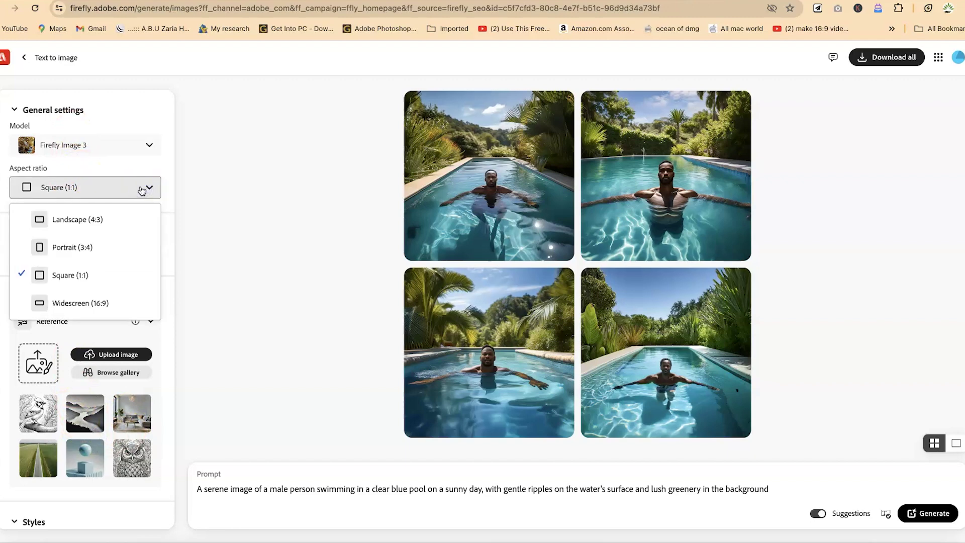
left_click(150, 136)
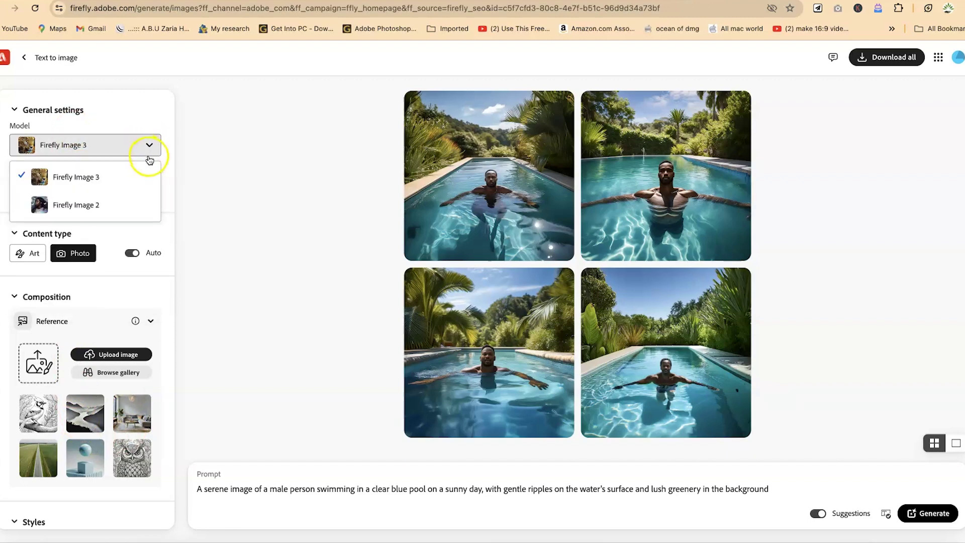
left_click(276, 212)
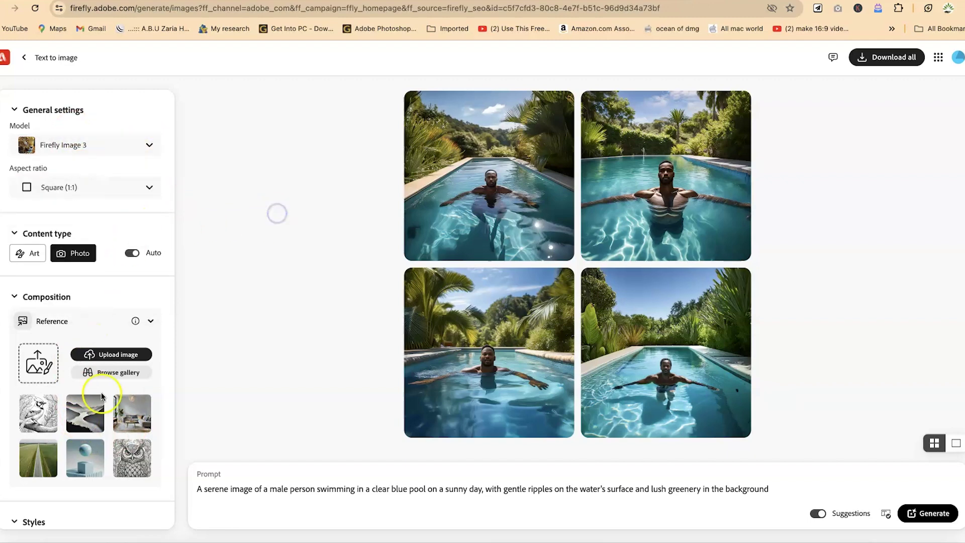
Step: Examine the style settings, including visual intensity, reference images, effects, color and tone, lighting and camera angle
scroll(107, 332, "down", 7)
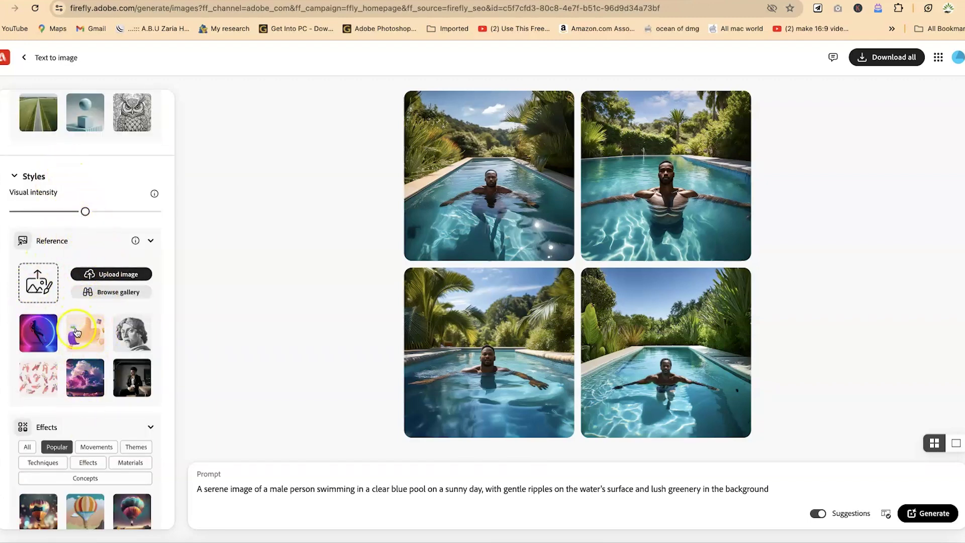
scroll(79, 358, "down", 1)
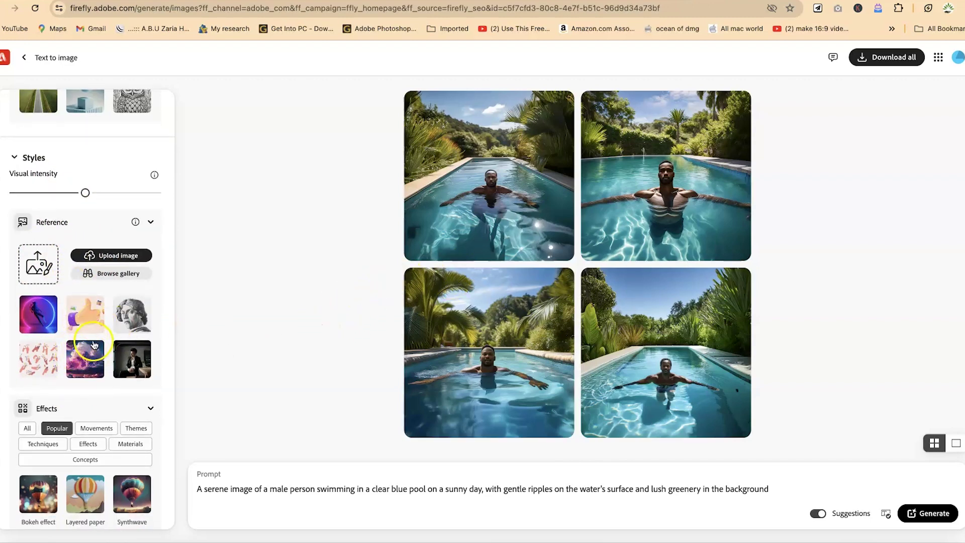
scroll(85, 381, "down", 4)
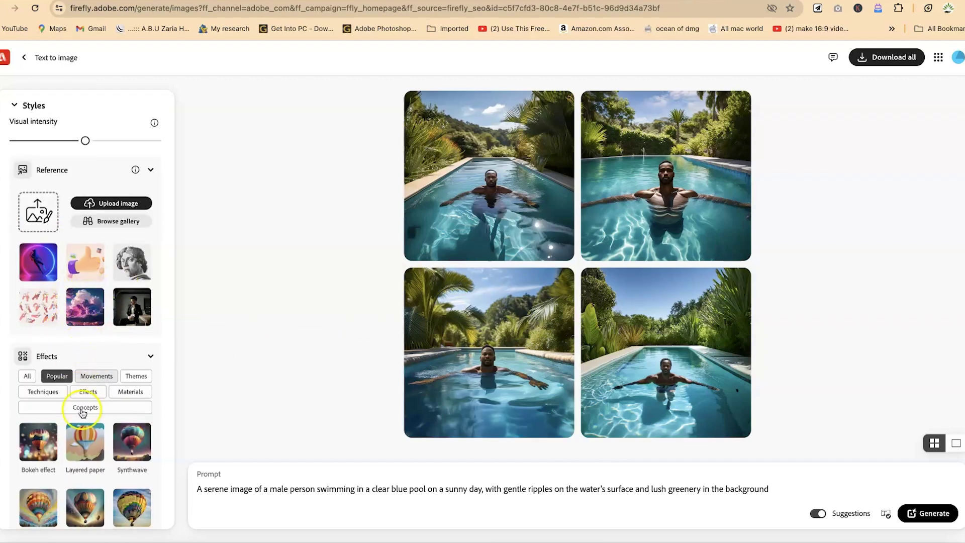
scroll(82, 418, "down", 3)
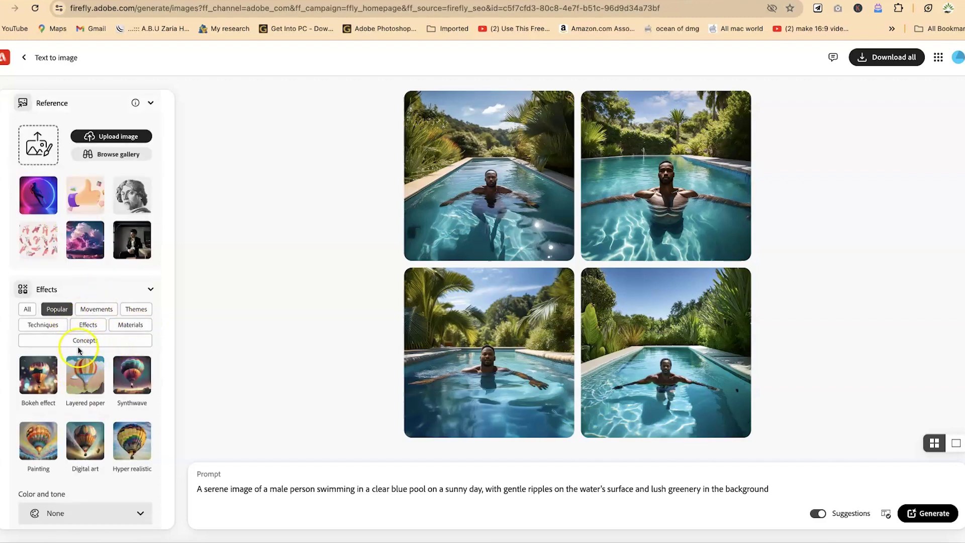
scroll(85, 377, "down", 5)
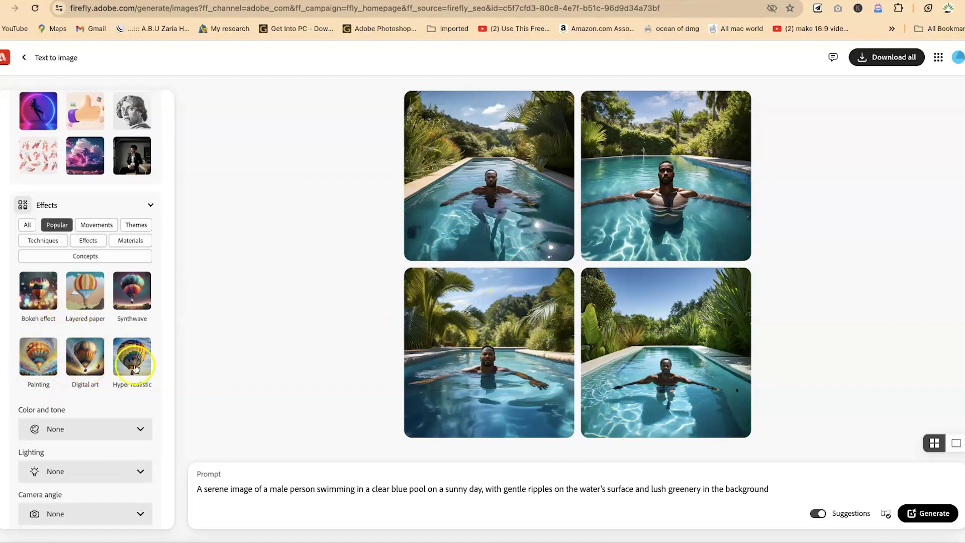
scroll(114, 389, "down", 1)
scroll(113, 388, "down", 1)
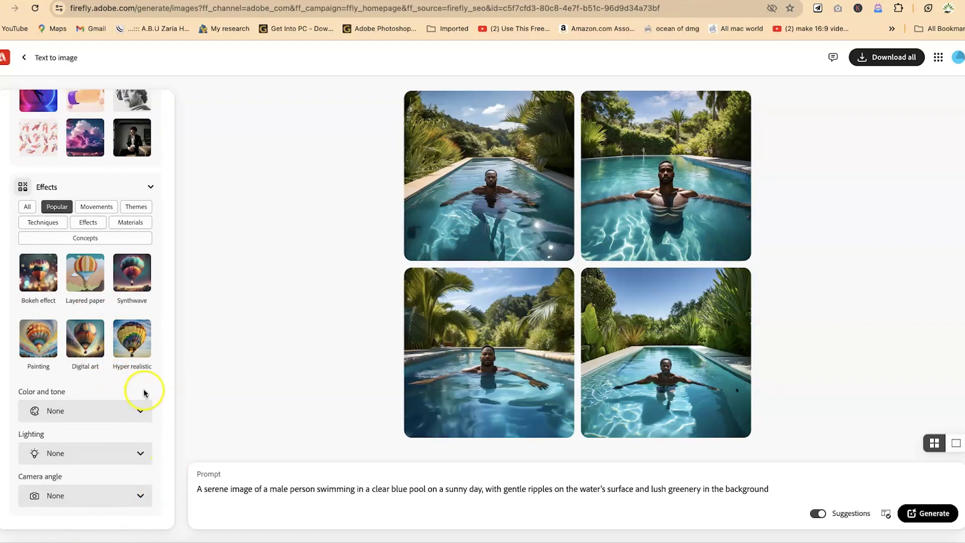
scroll(145, 392, "up", 1)
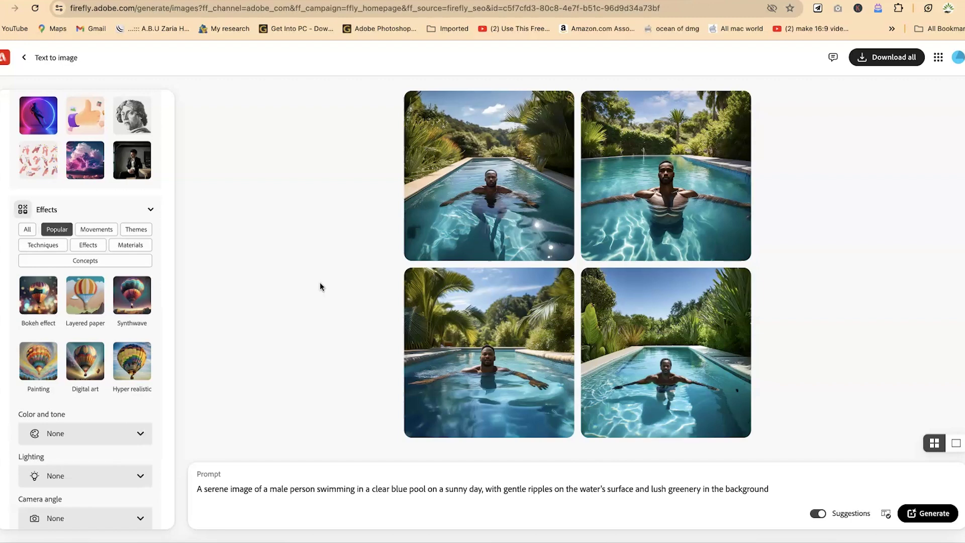
left_click(323, 328)
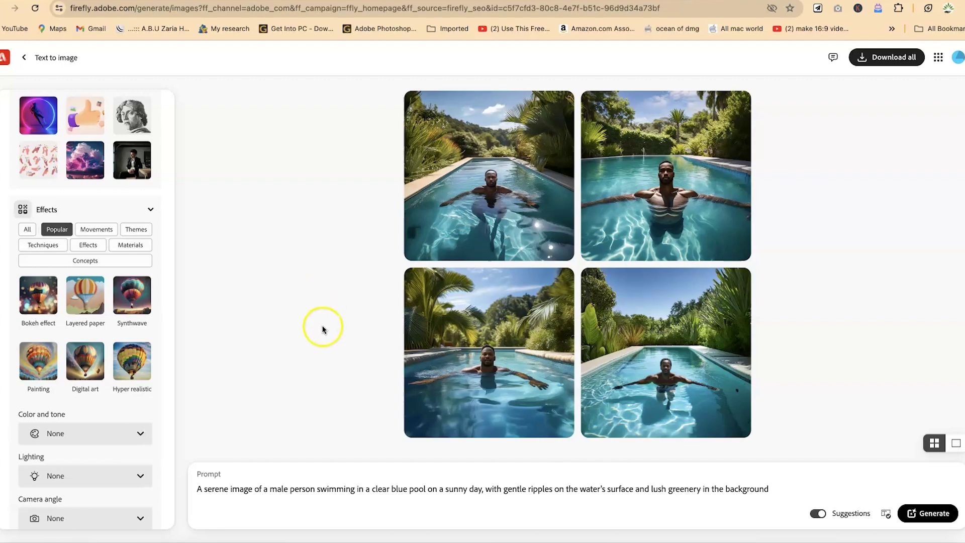